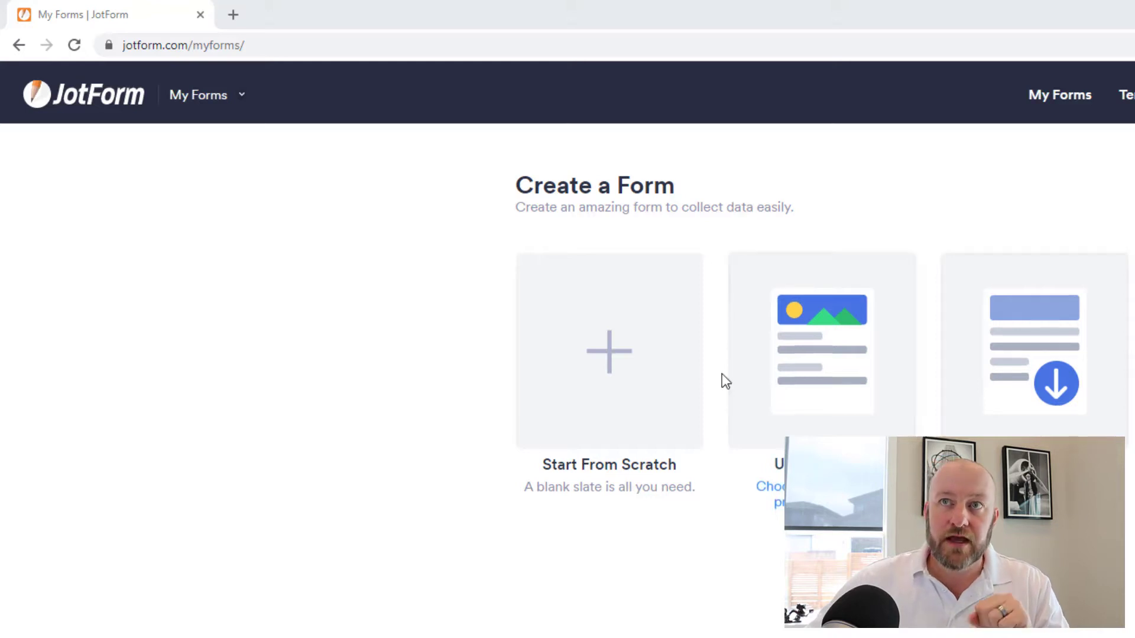
- Create a new blank Classic Form from scratch
left_click(594, 387)
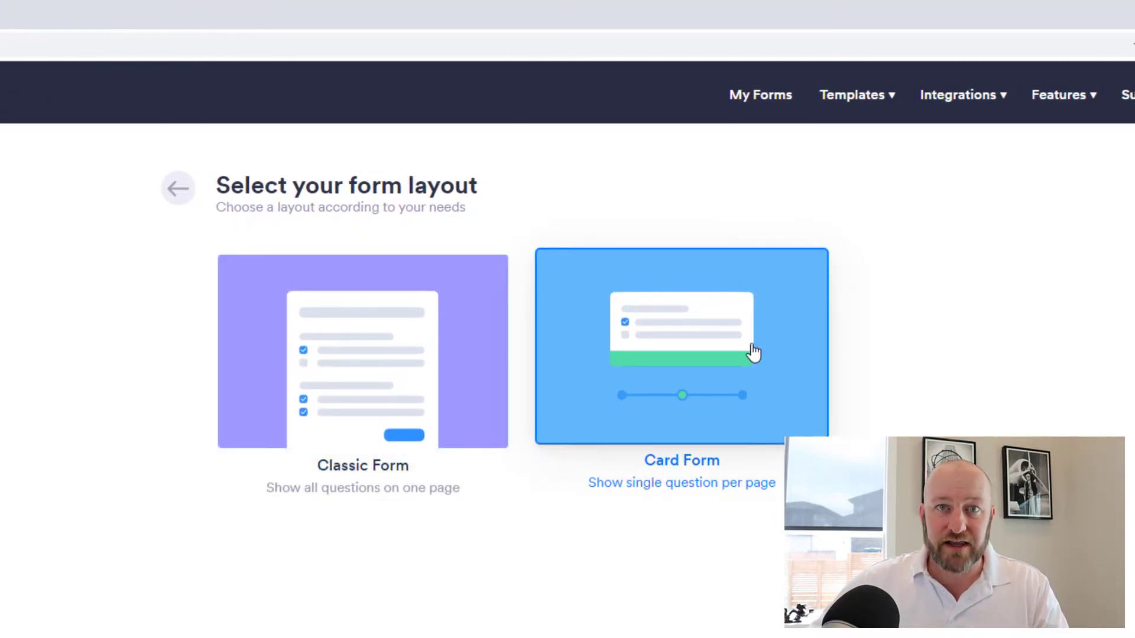
left_click(388, 370)
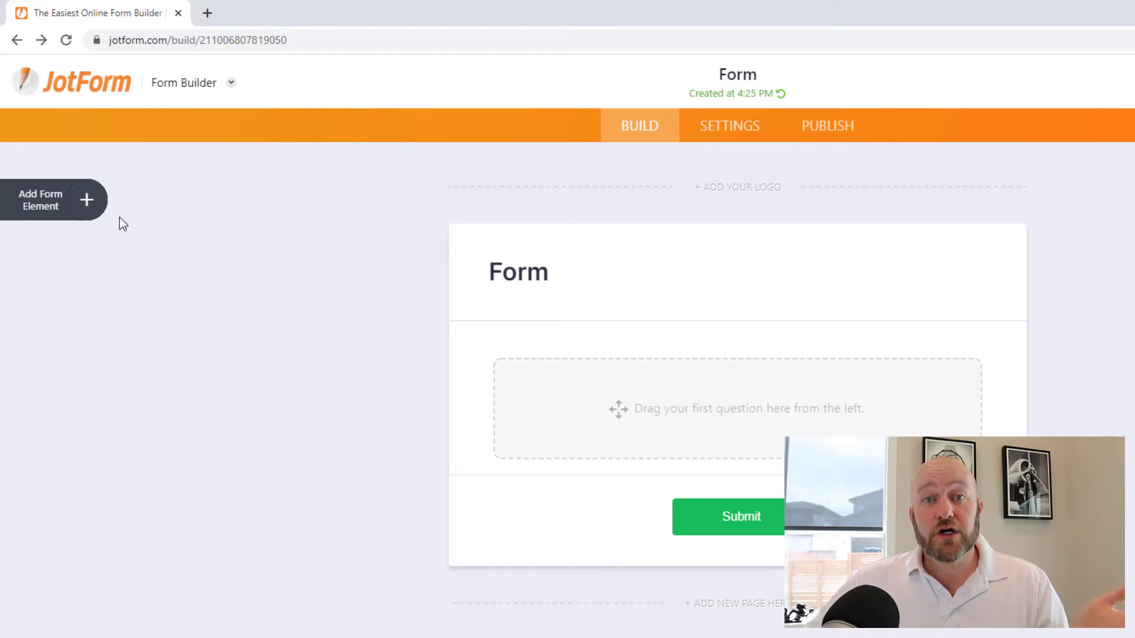
- Add a Stripe payment element with credit card fields from the Payments elements
left_click(87, 204)
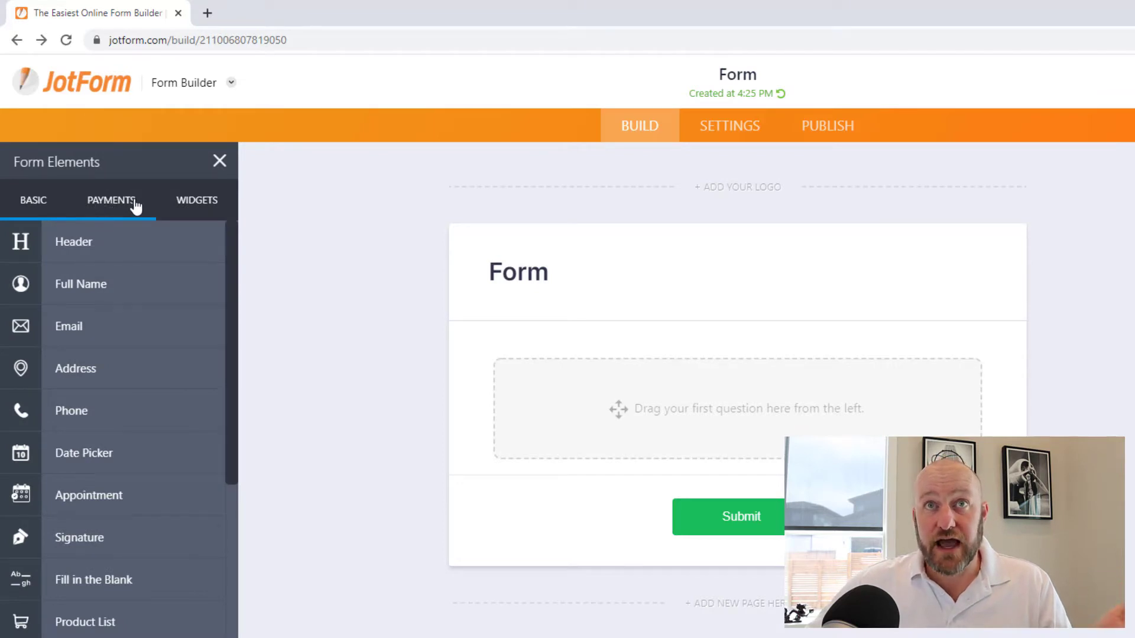
left_click(120, 208)
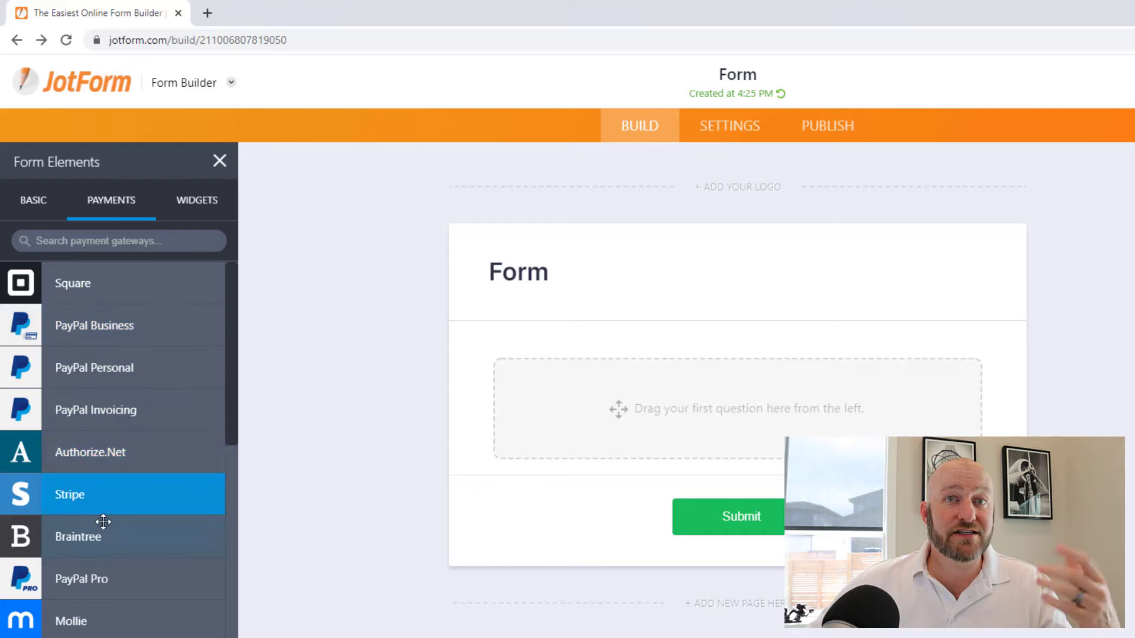
scroll(101, 522, "down", 3)
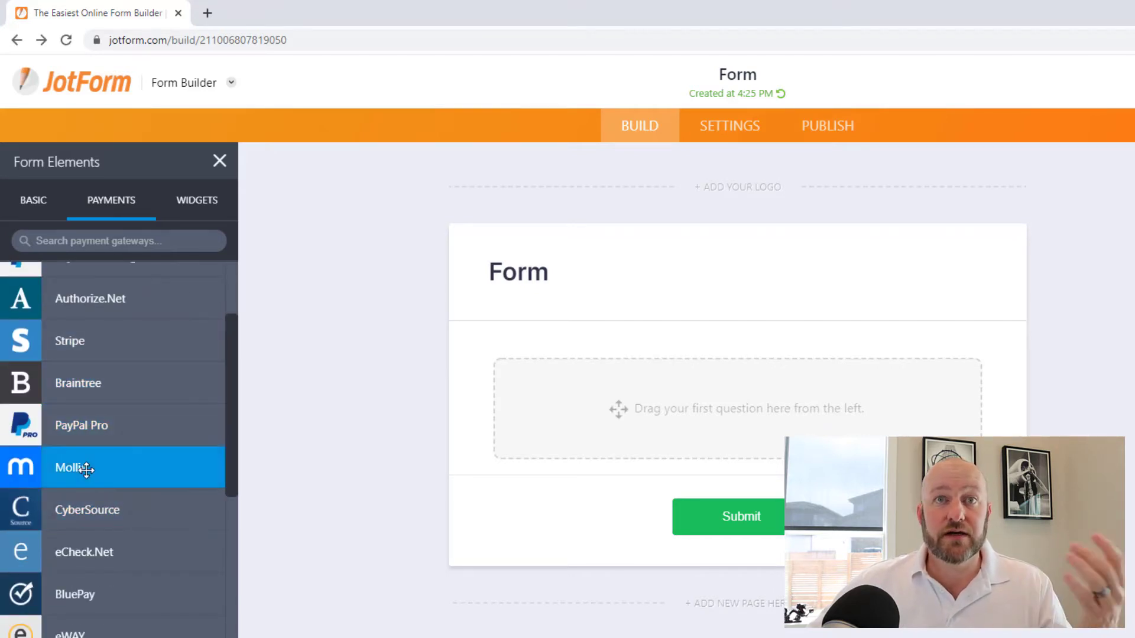
scroll(89, 469, "down", 3)
scroll(86, 470, "down", 9)
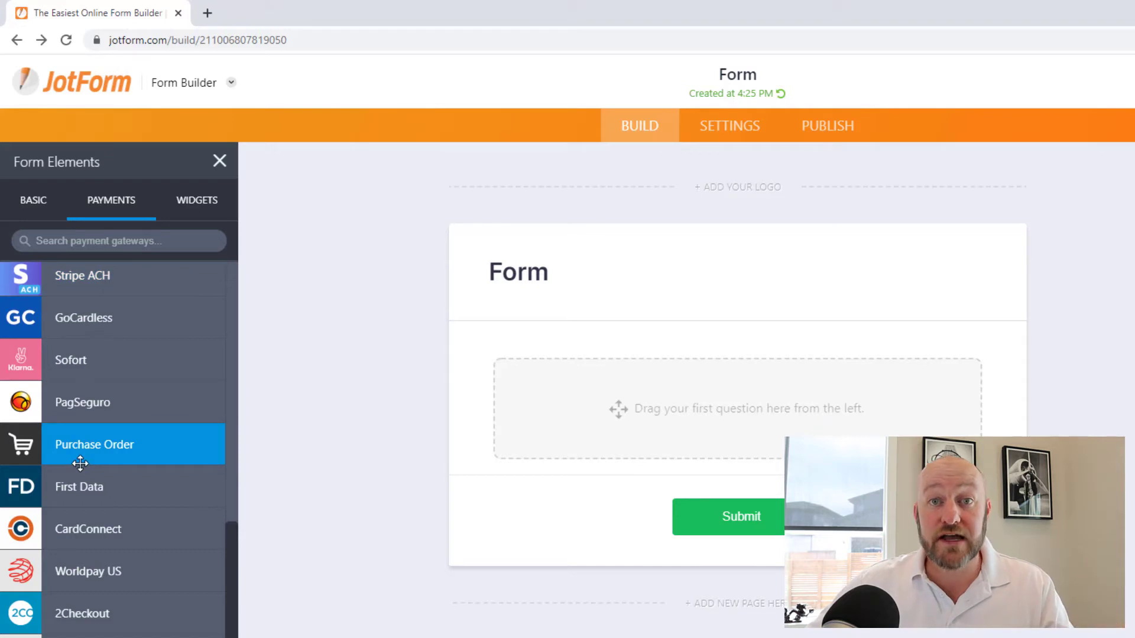
scroll(80, 463, "down", 3)
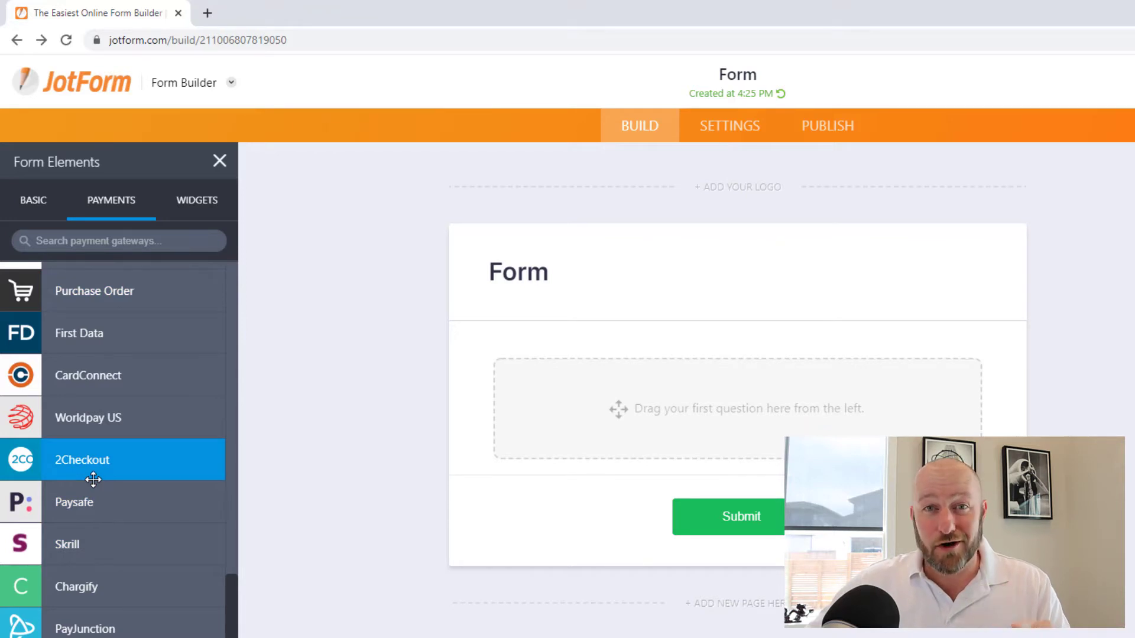
scroll(93, 480, "up", 8)
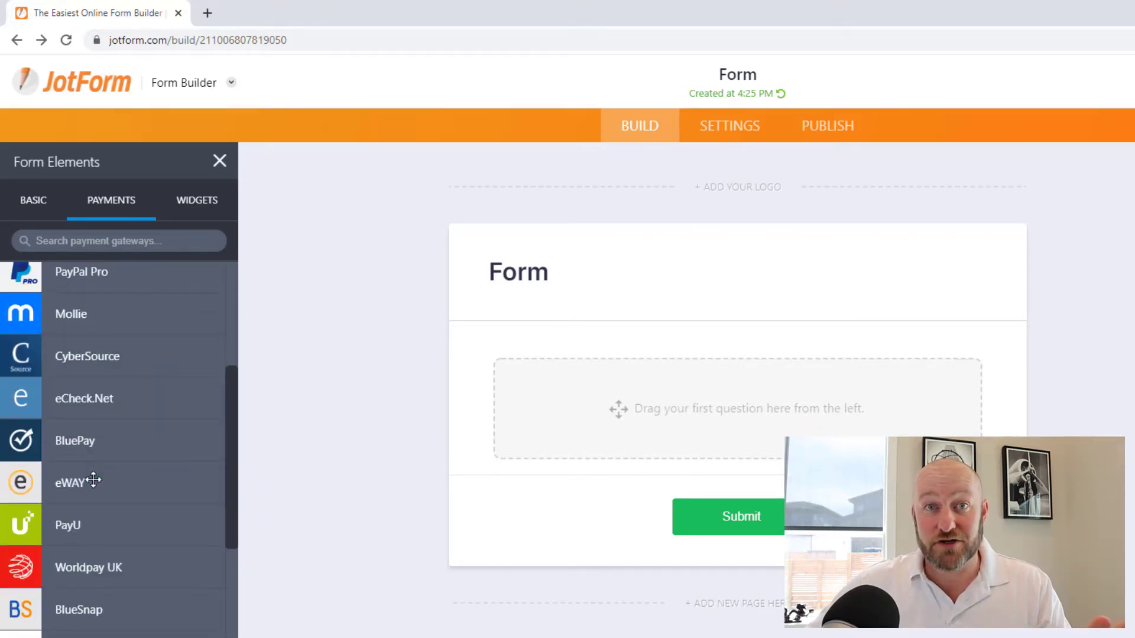
scroll(93, 479, "up", 3)
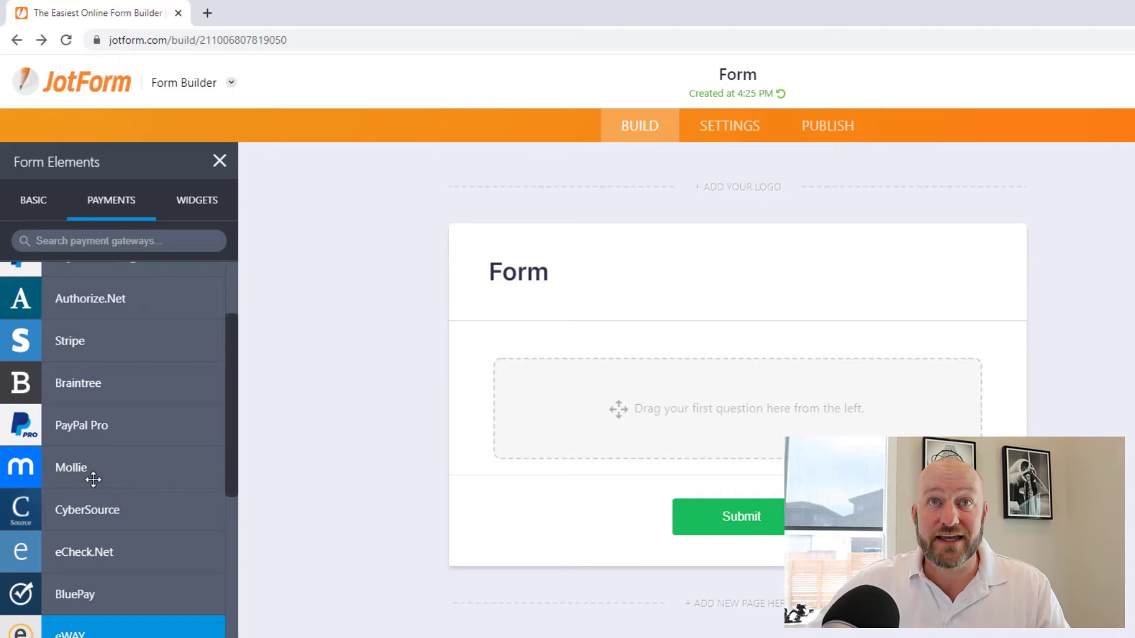
scroll(93, 480, "up", 3)
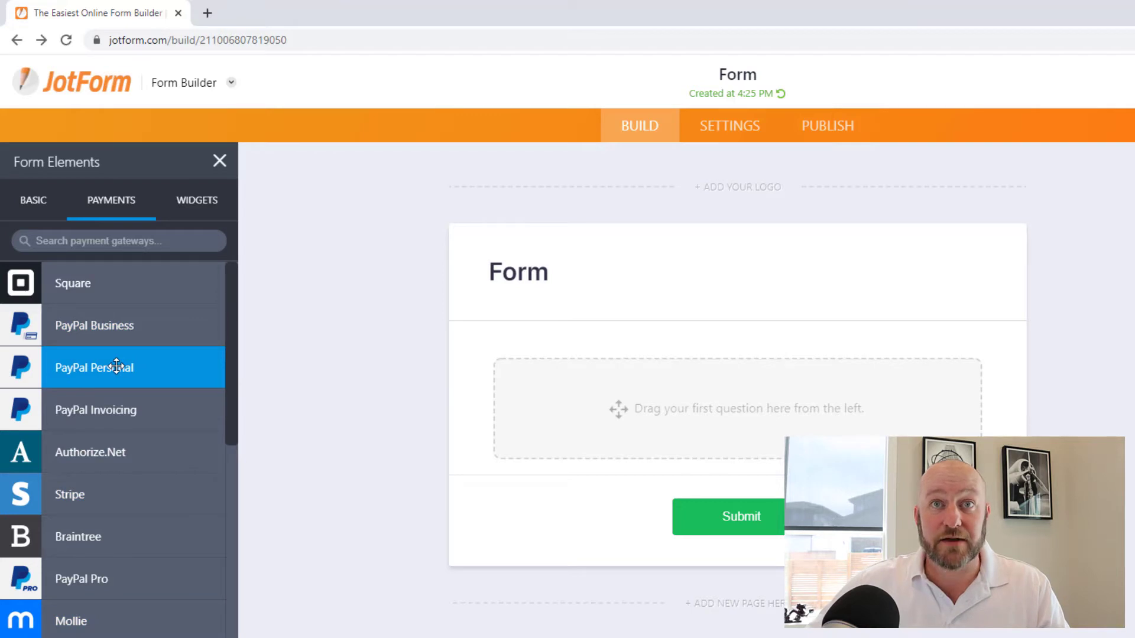
left_click(89, 494)
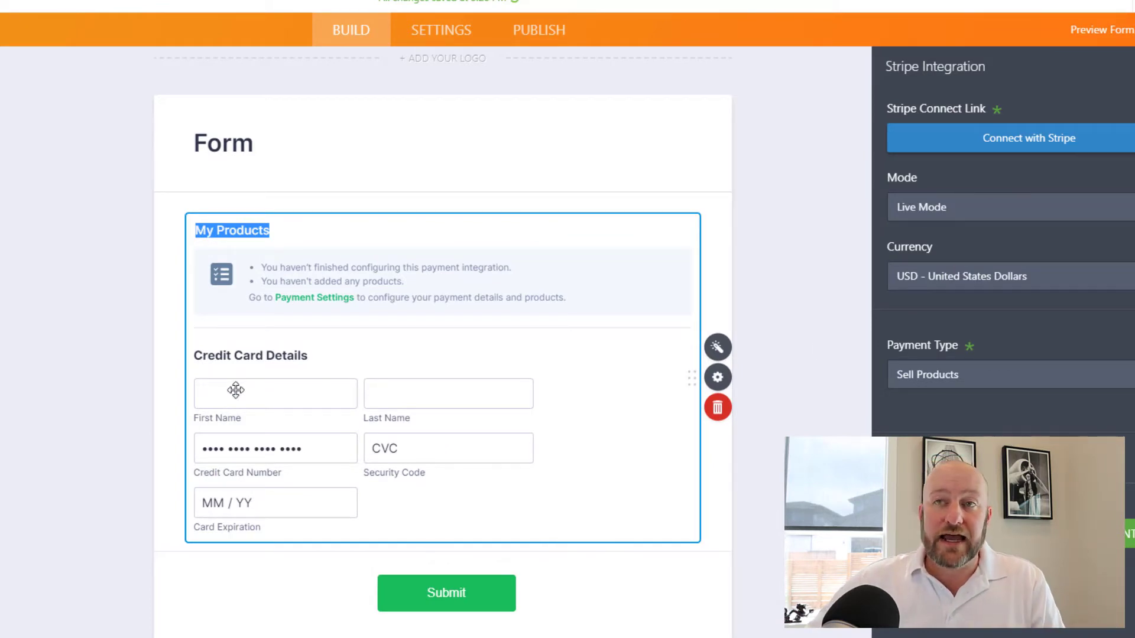
scroll(230, 292, "down", 1)
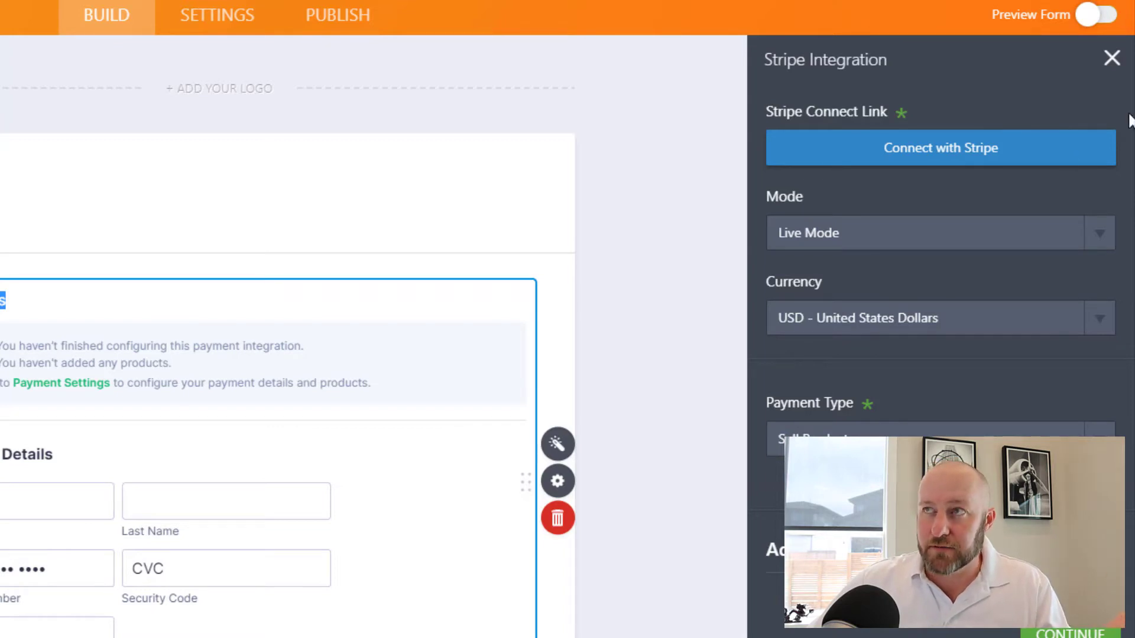
- Log in to Stripe with the saved password and connect the GAP Consulting Group account
left_click(909, 148)
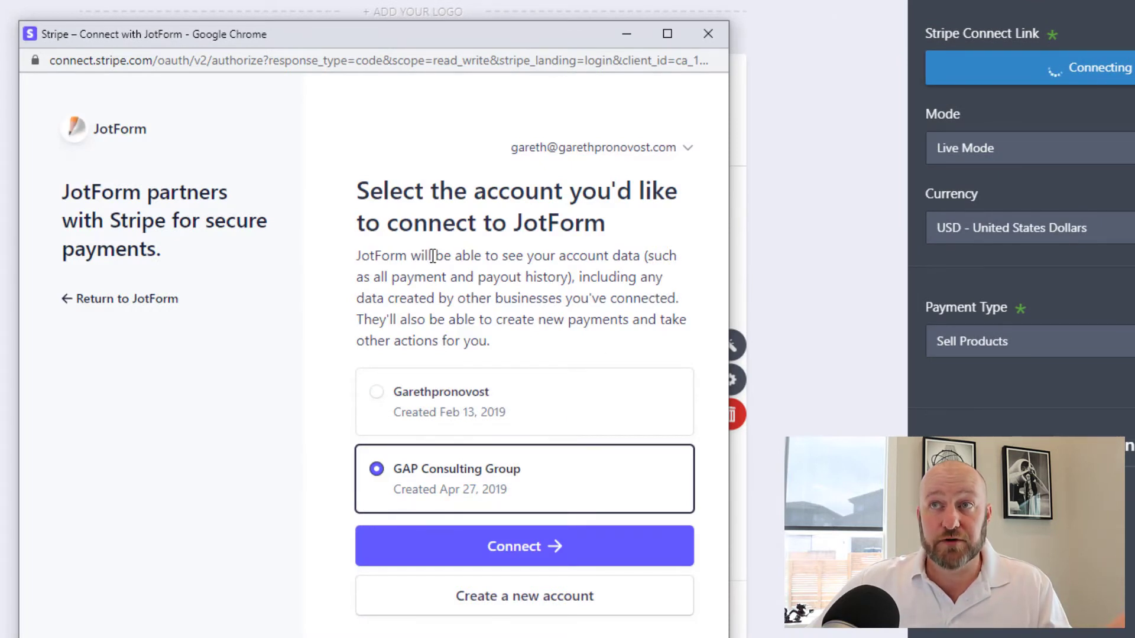
left_click(470, 549)
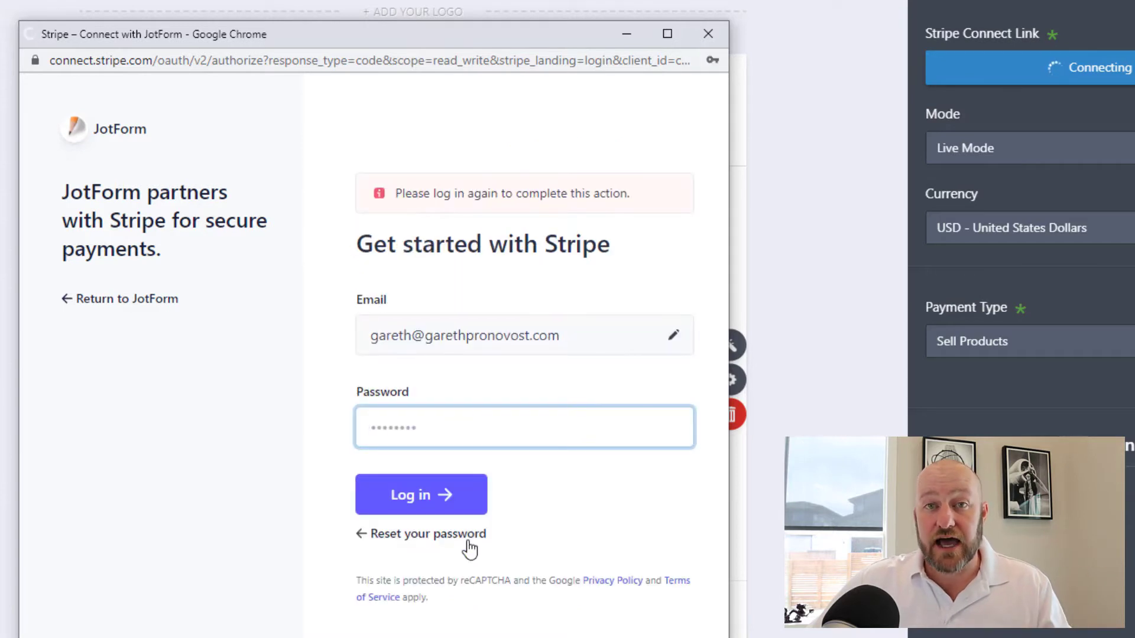
left_click(419, 424)
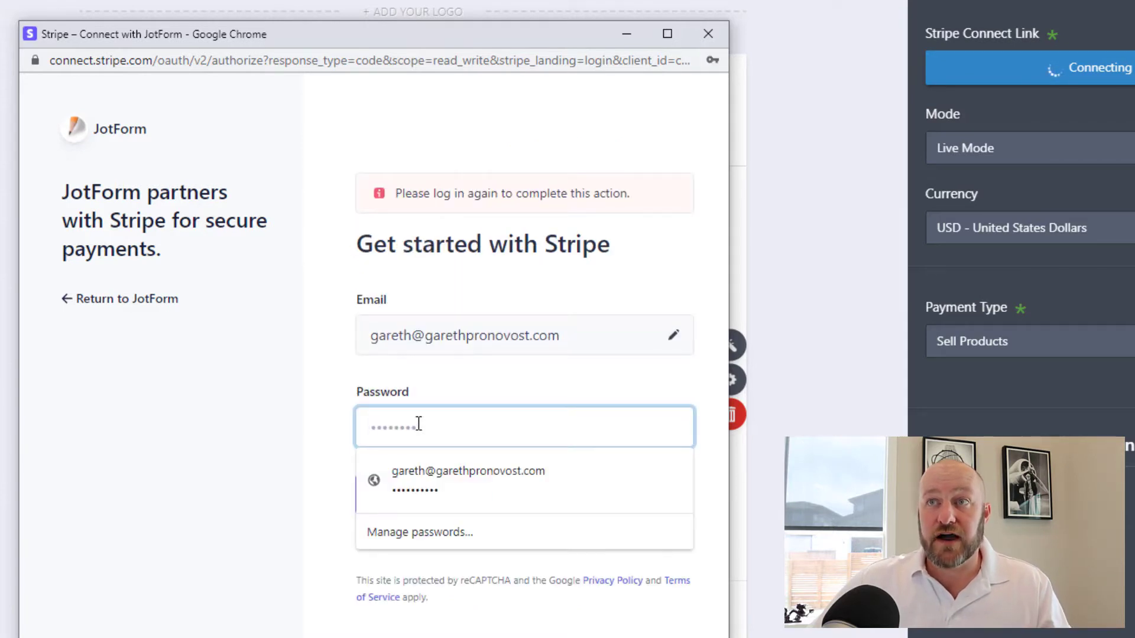
left_click(427, 477)
left_click(428, 507)
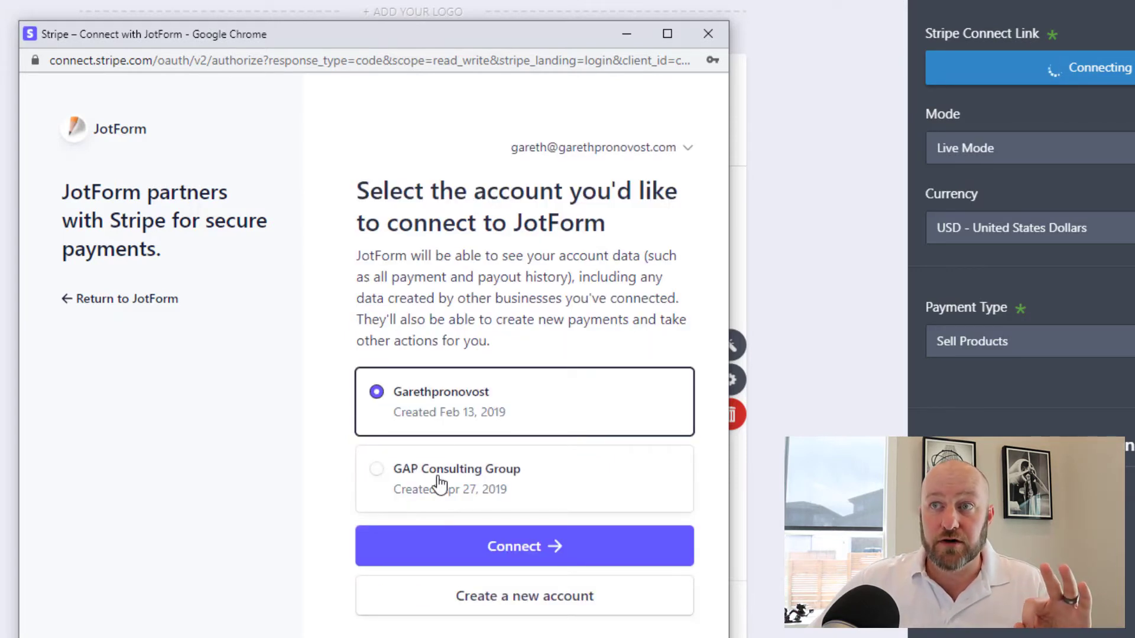
left_click(442, 477)
left_click(494, 550)
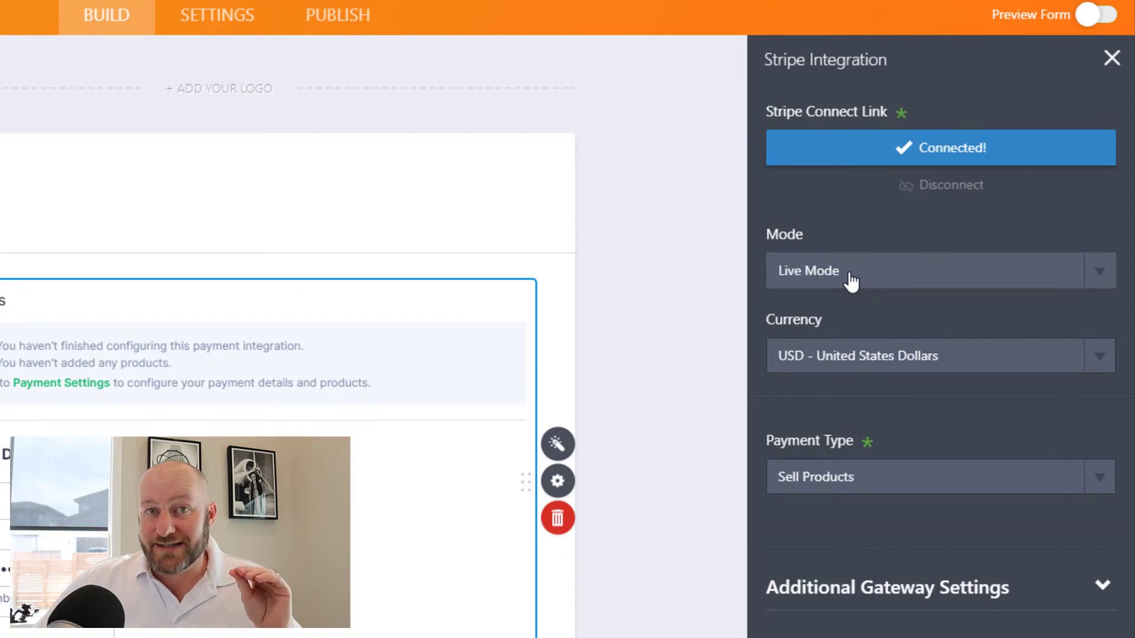
- Choose the Stripe payment mode and keep USD as the currency
left_click(851, 278)
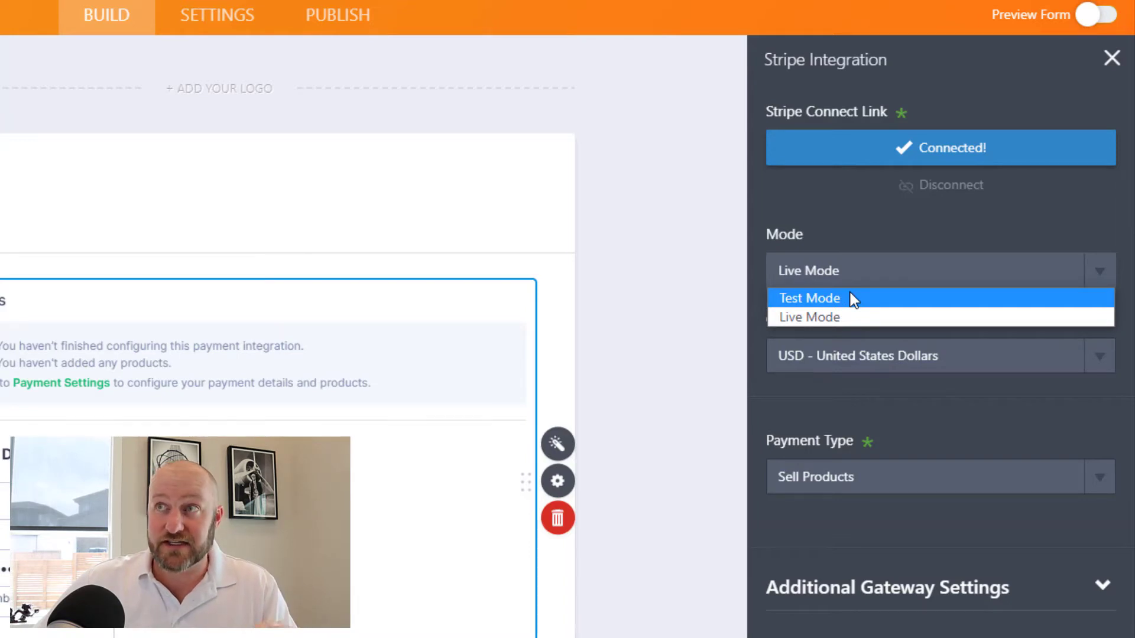
left_click(851, 298)
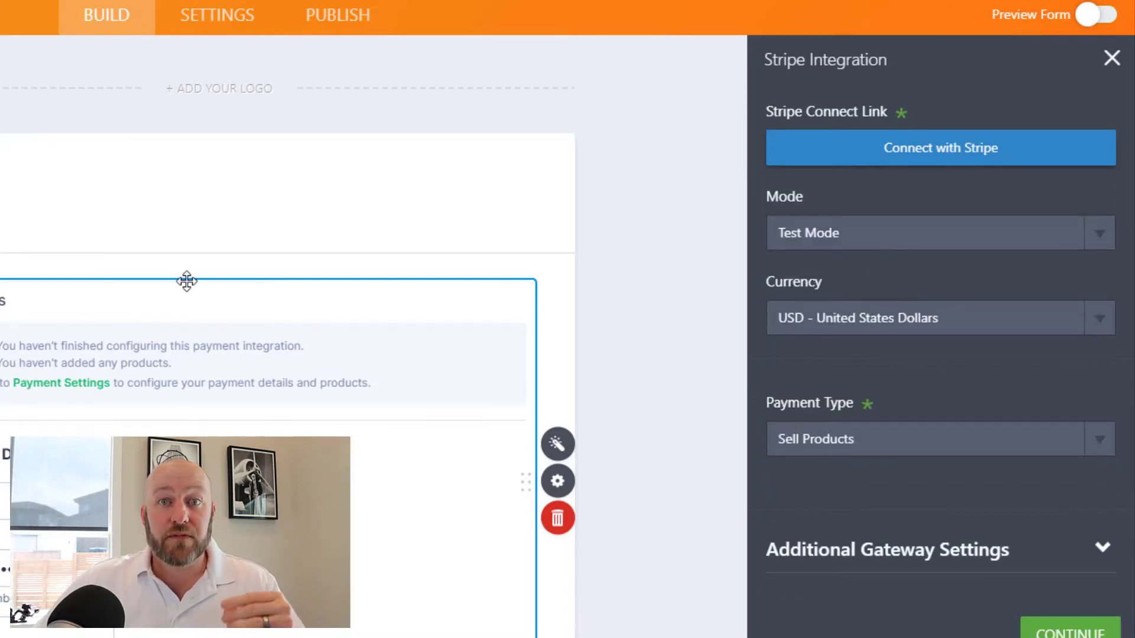
left_click(845, 323)
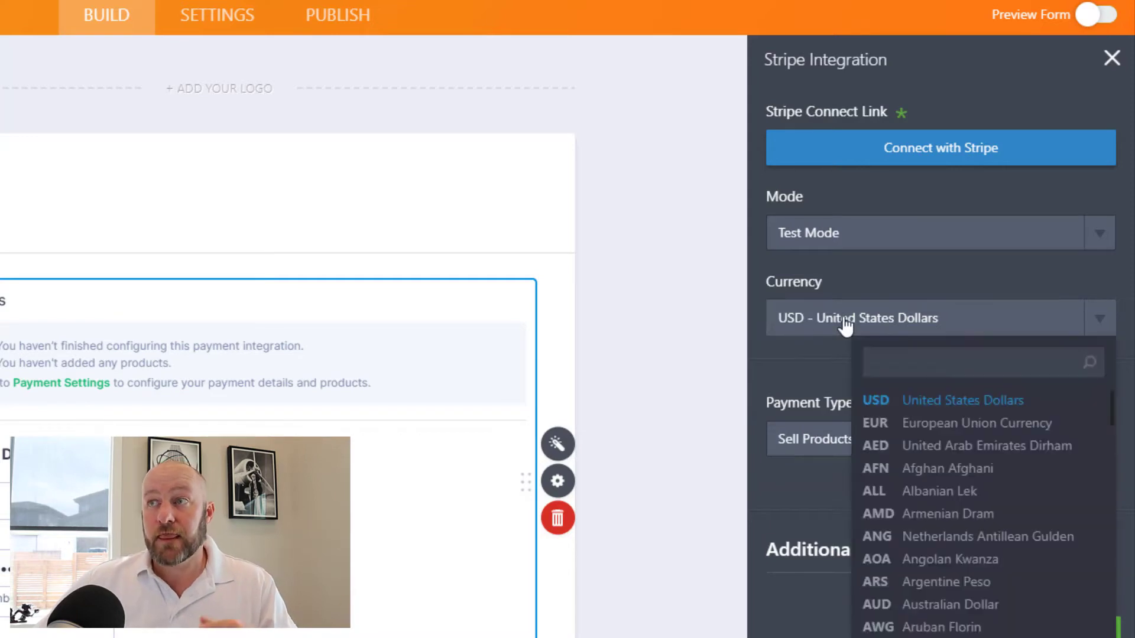
left_click(912, 410)
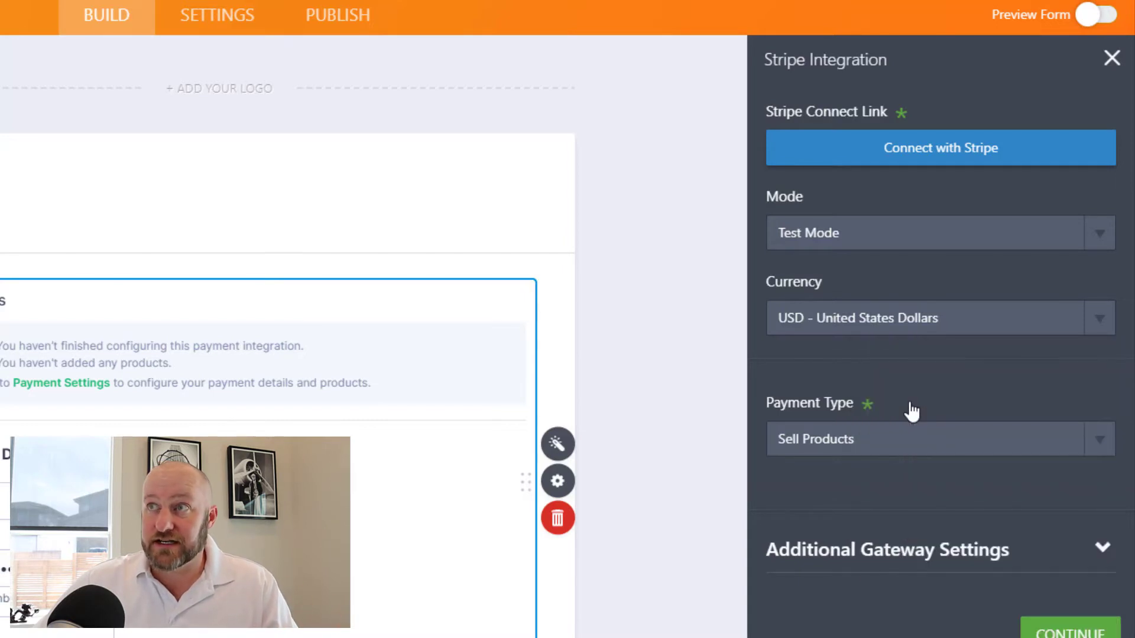
- Set the payment type to Sell Products, bringing up the empty product list
left_click(897, 452)
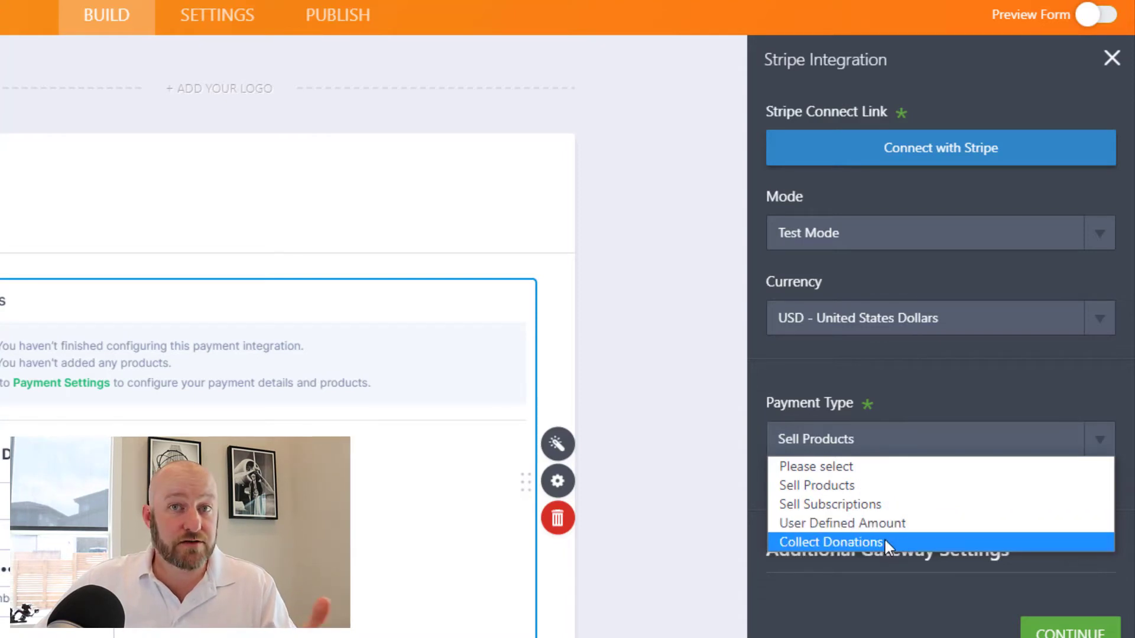
left_click(877, 606)
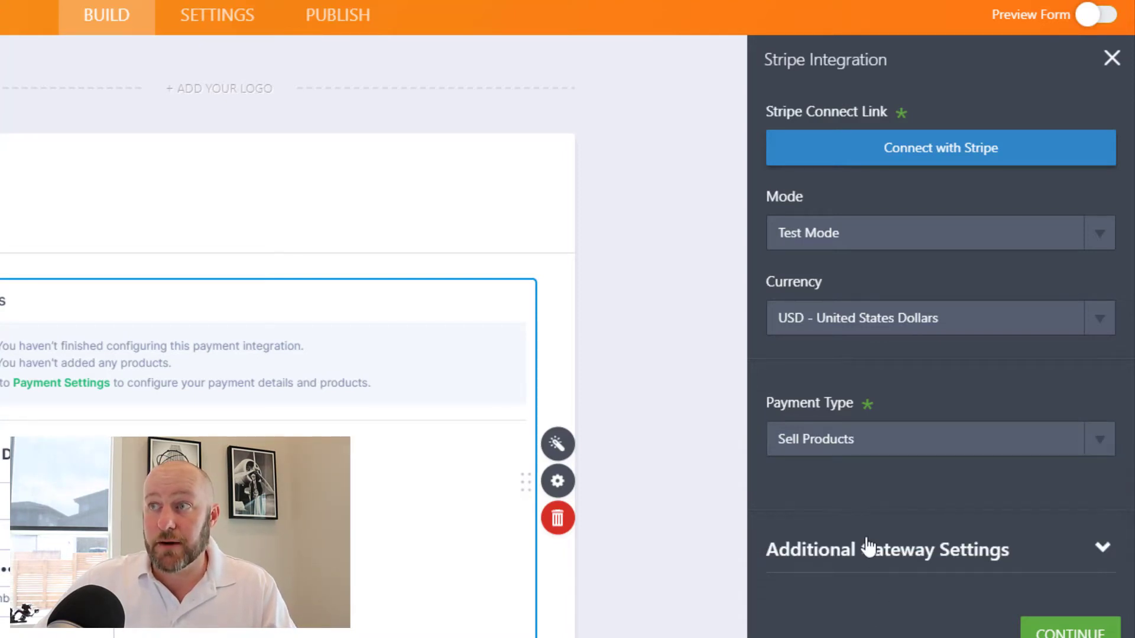
left_click(870, 551)
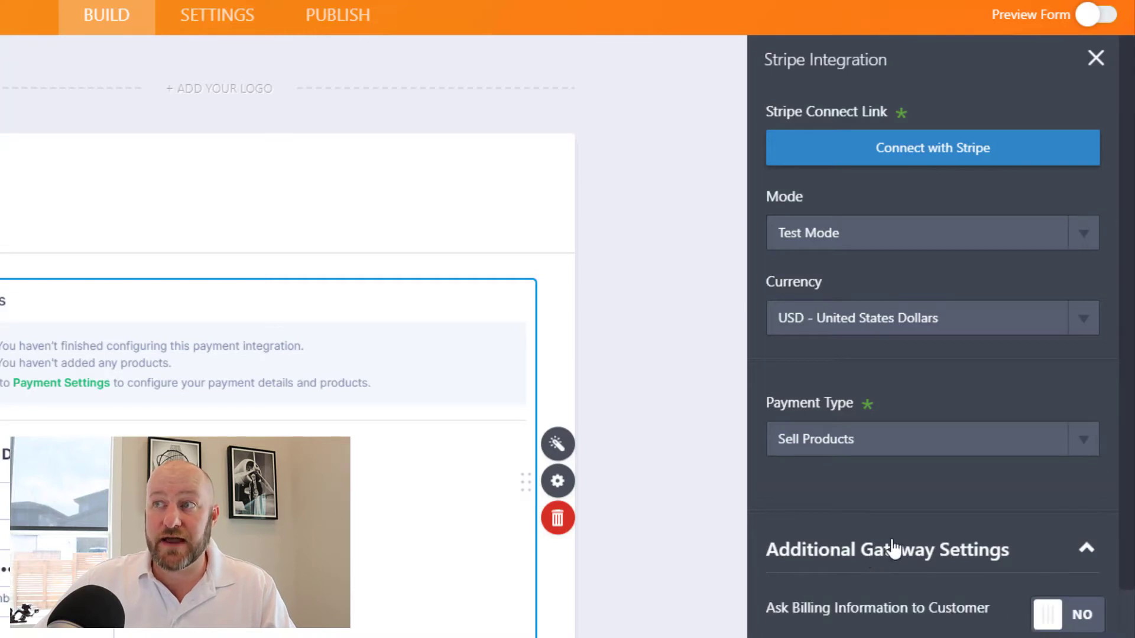
left_click(887, 440)
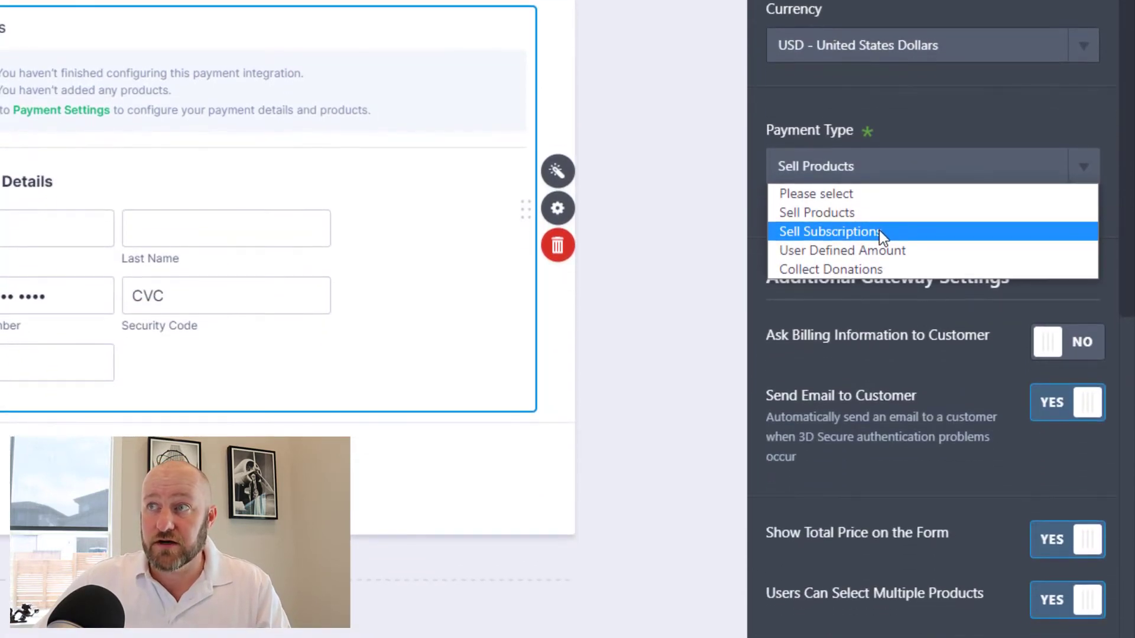
left_click(869, 523)
left_click(867, 168)
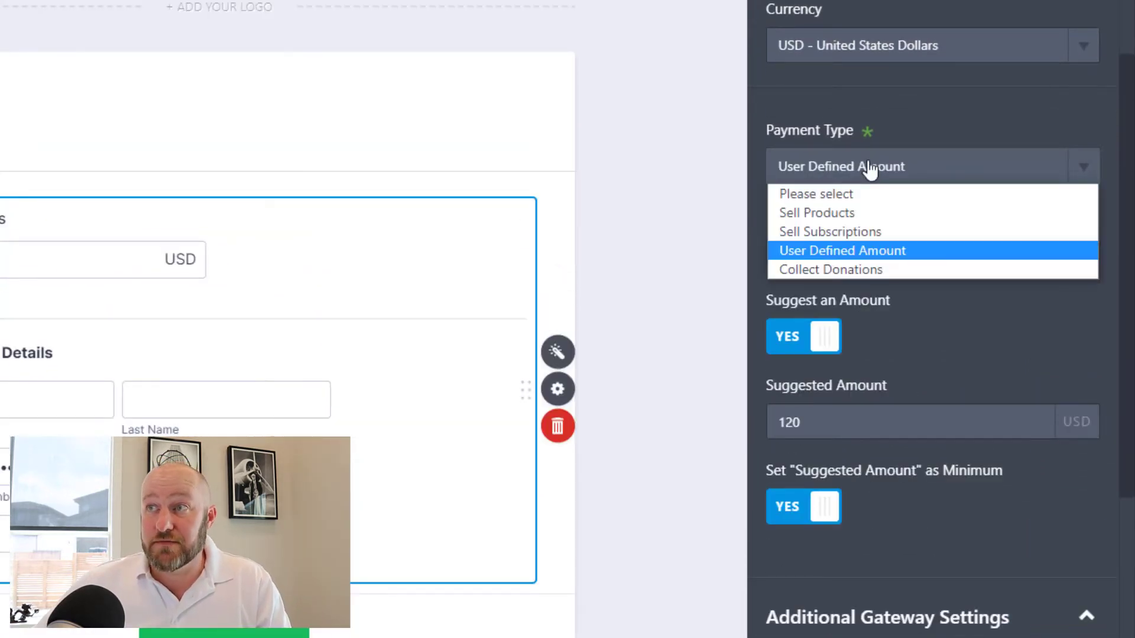
left_click(831, 214)
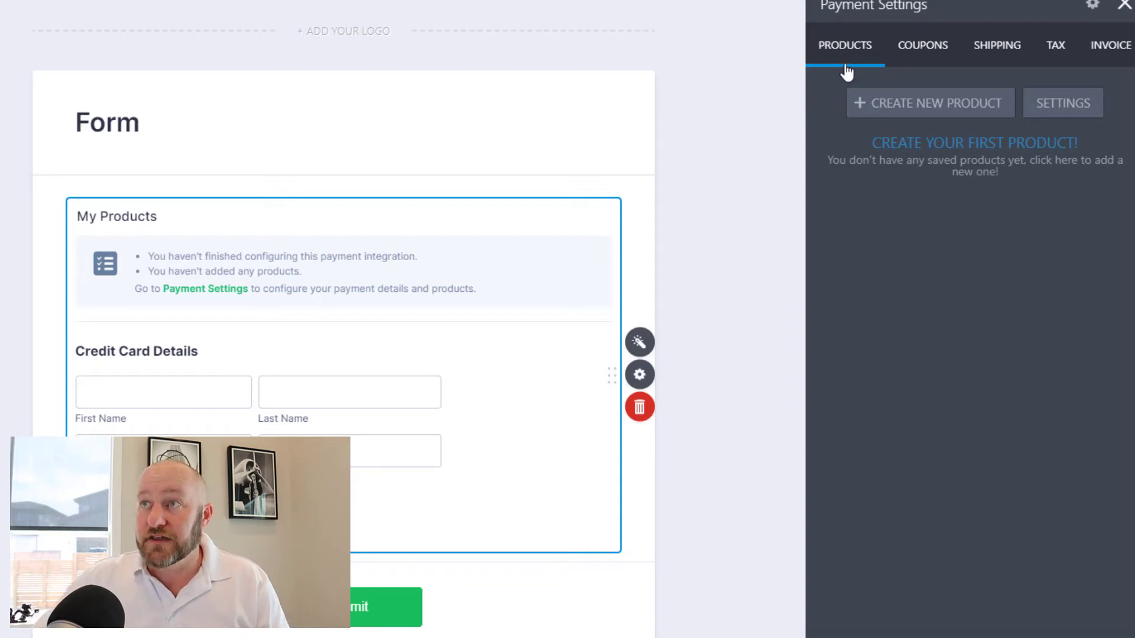
- Create the required product 'Steak Dinner' at 120.00 with description 'Buy me dinner' and save it
left_click(918, 118)
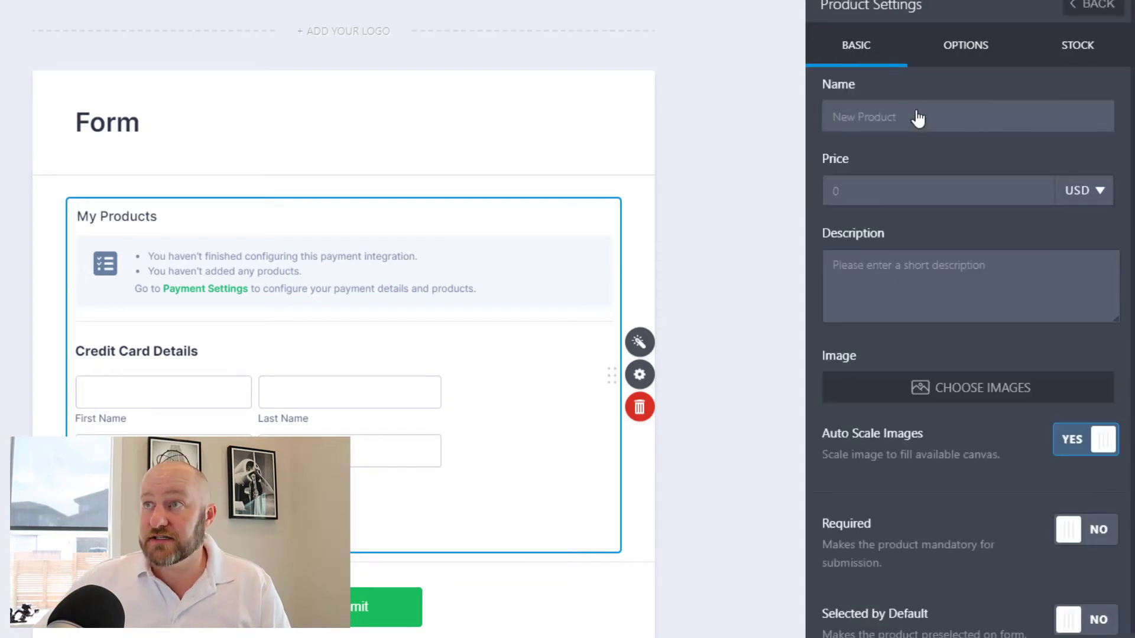
type("St")
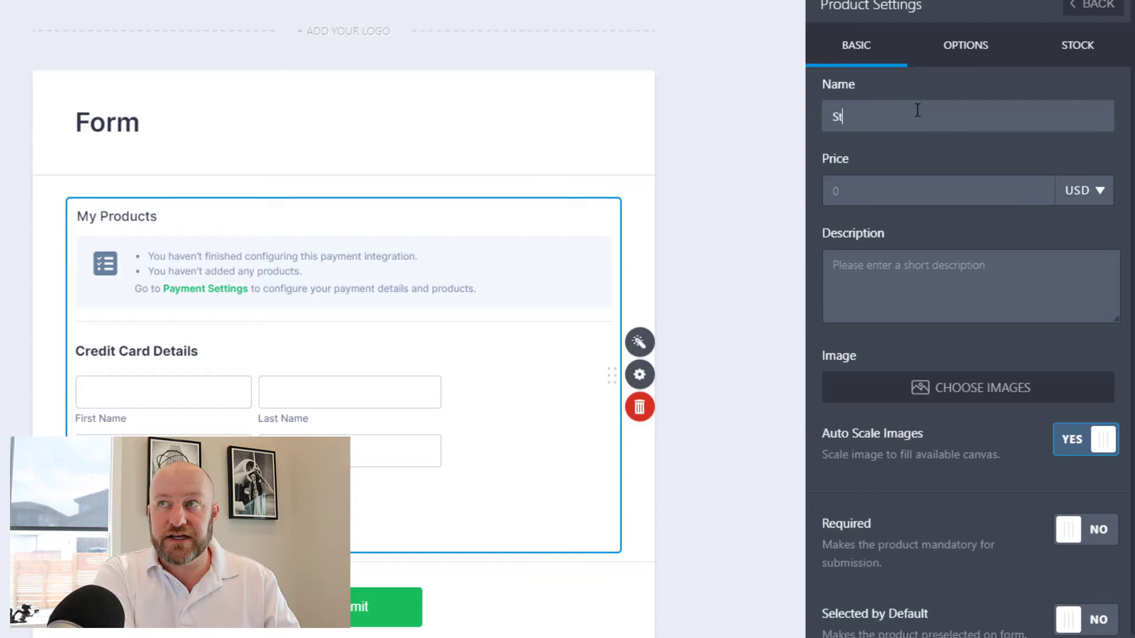
type("eak Dinner")
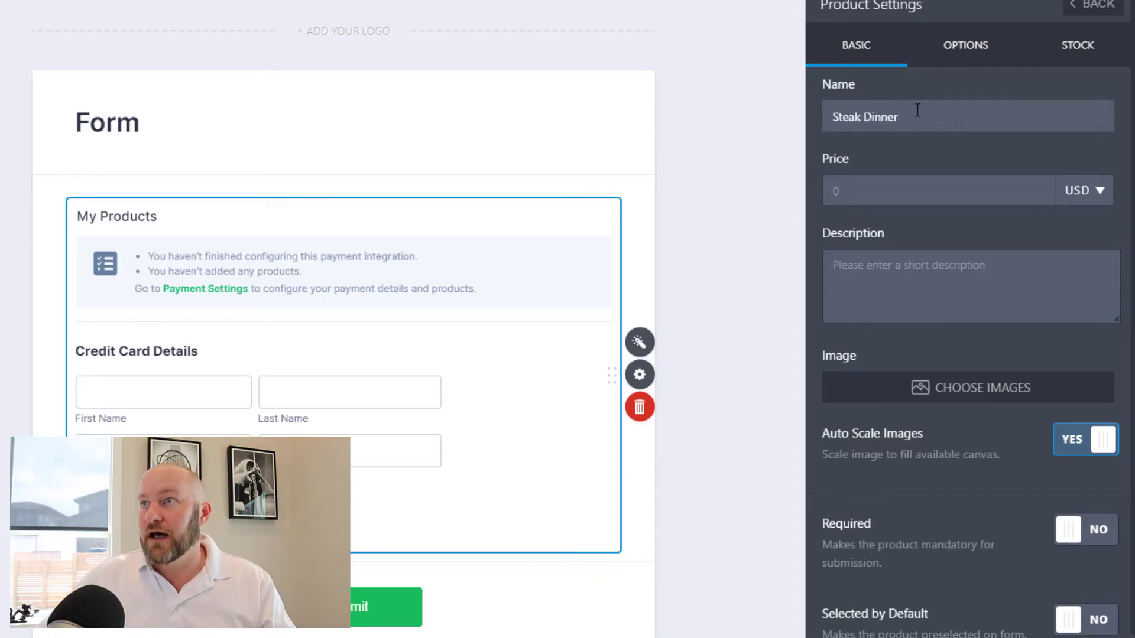
key("Tab")
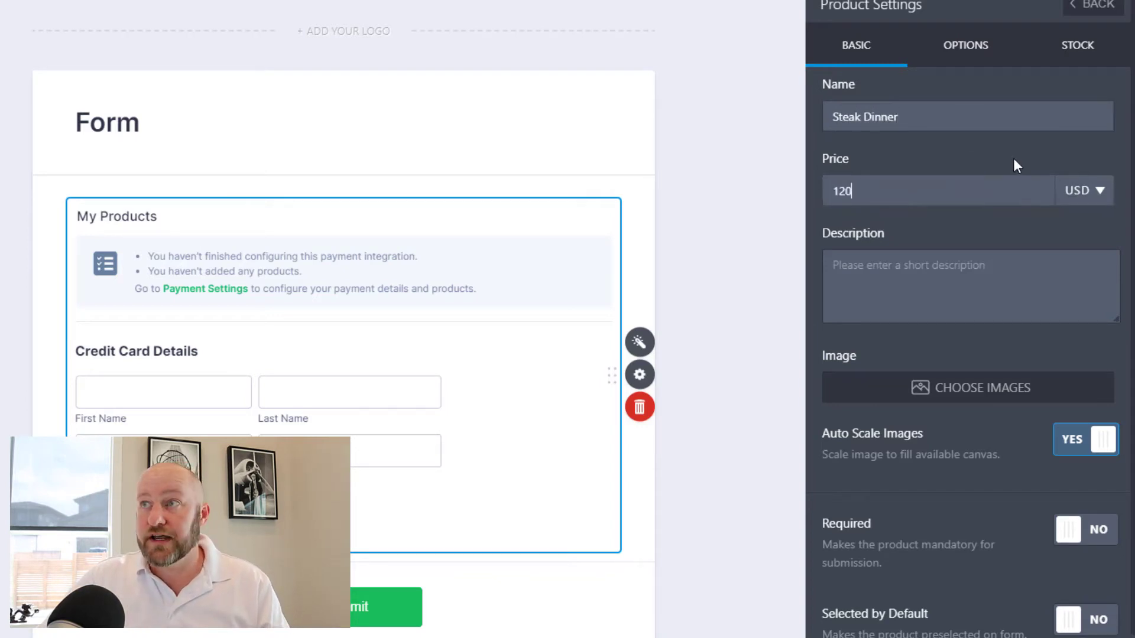
type("0.00")
left_click(893, 285)
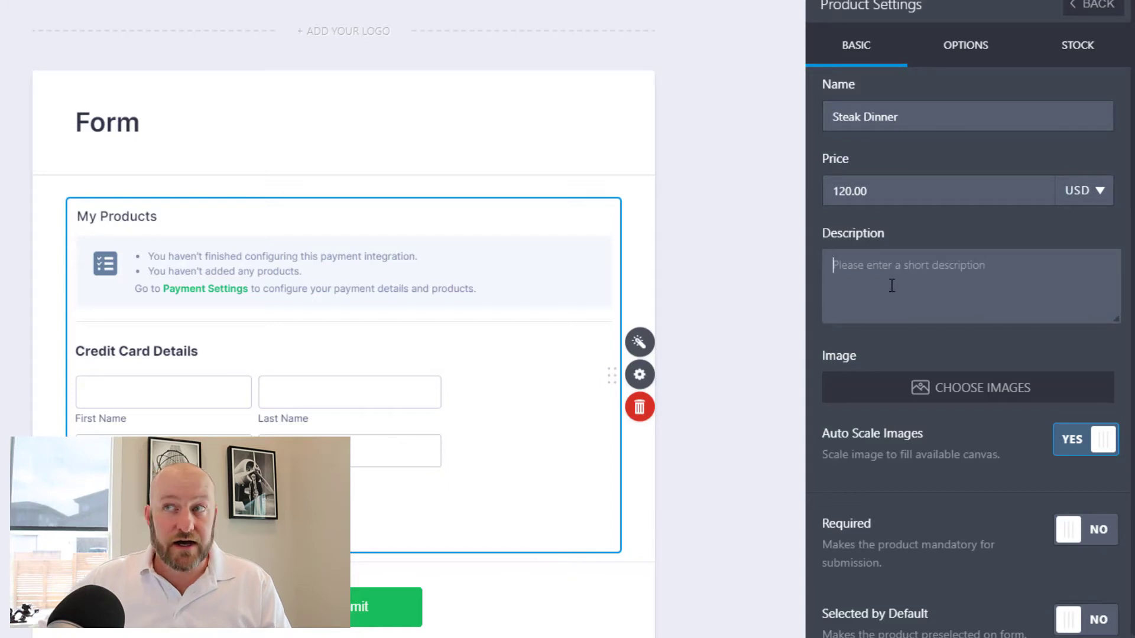
type("Buy me")
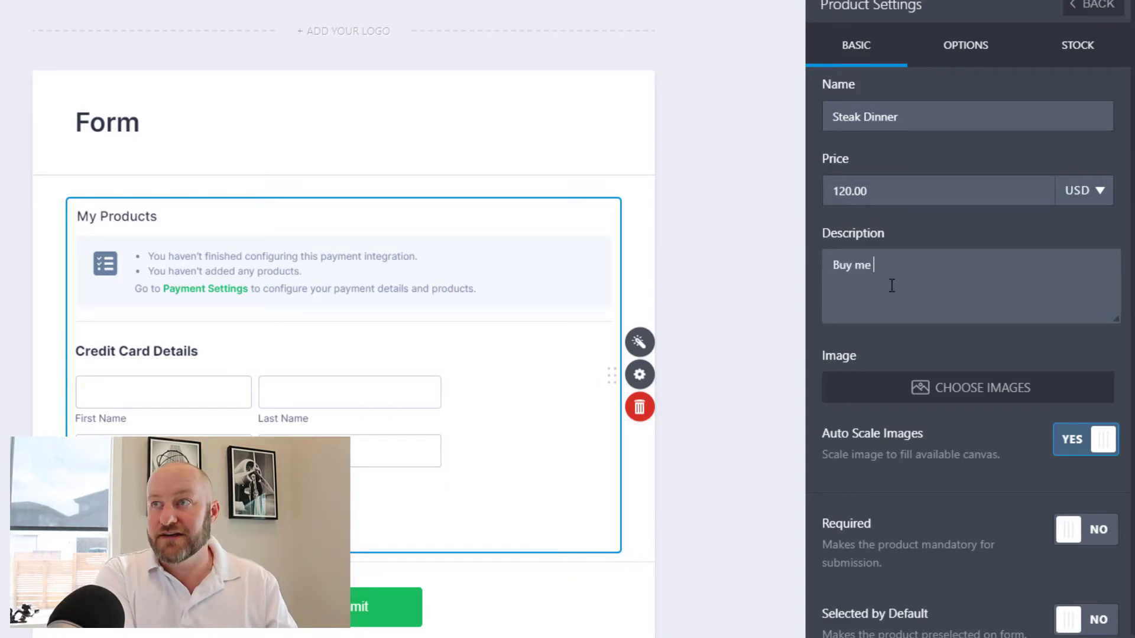
type(" dinner")
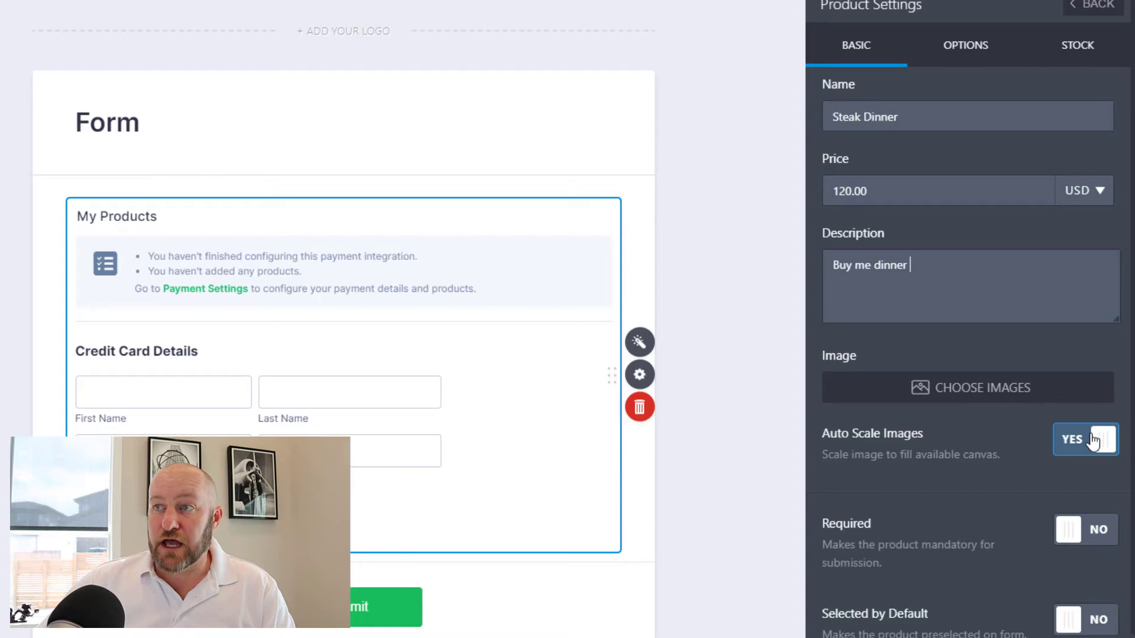
scroll(970, 438, "down", 1)
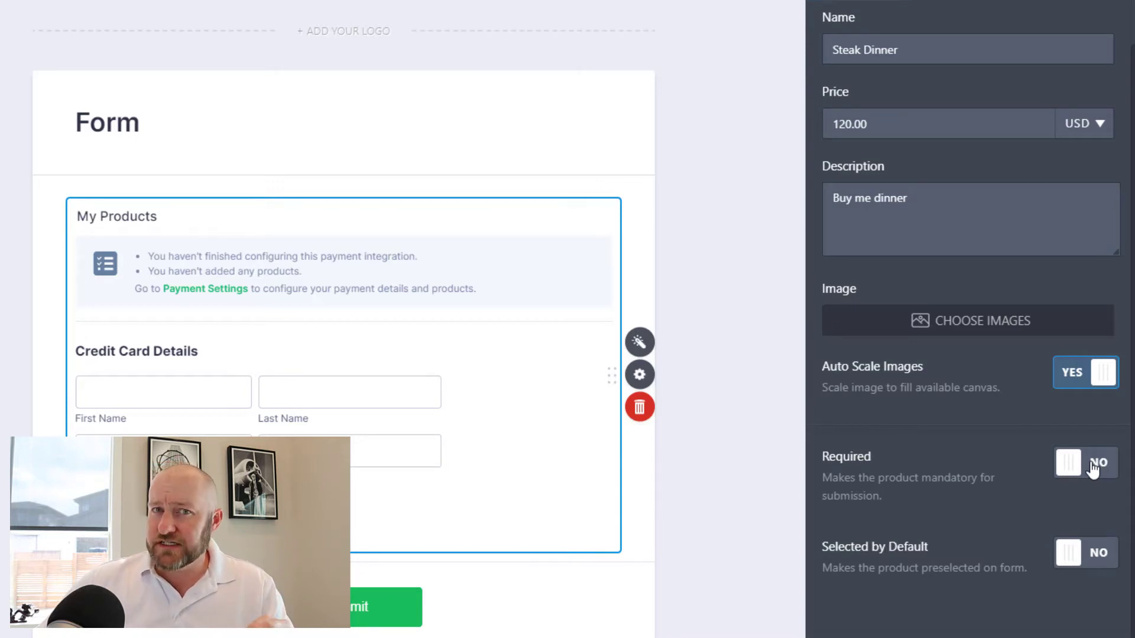
left_click(1093, 470)
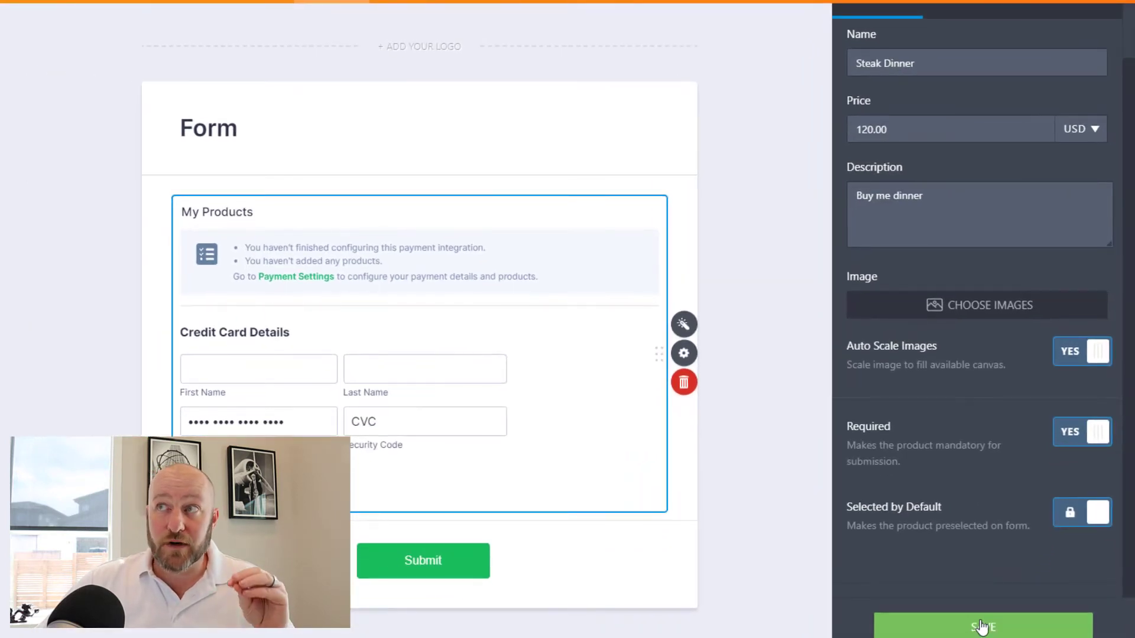
left_click(981, 626)
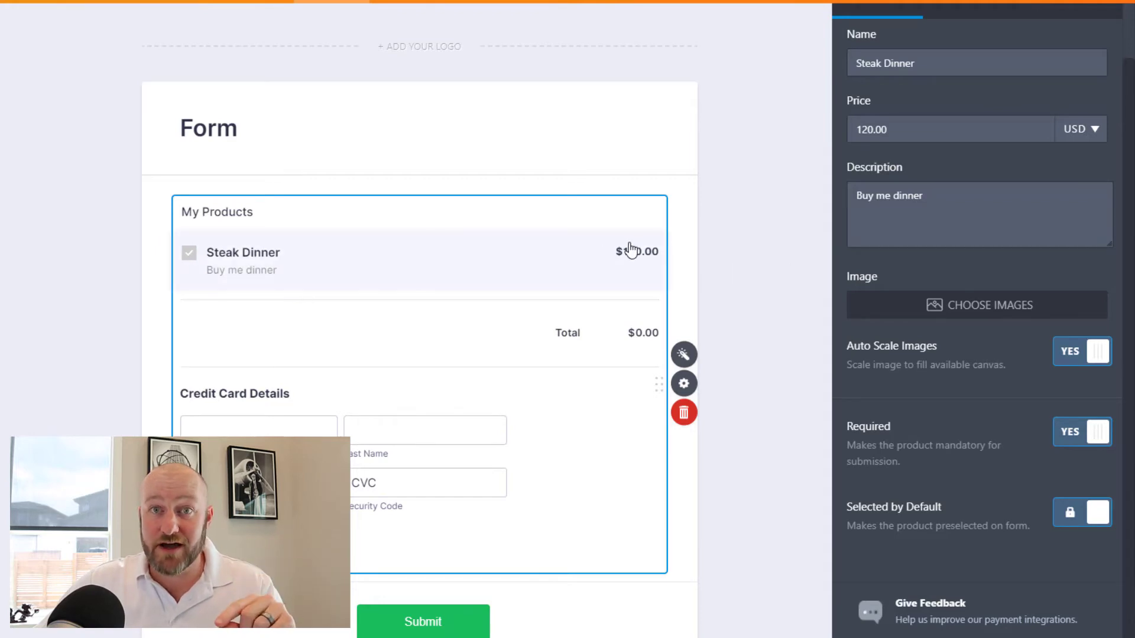
scroll(243, 388, "down", 2)
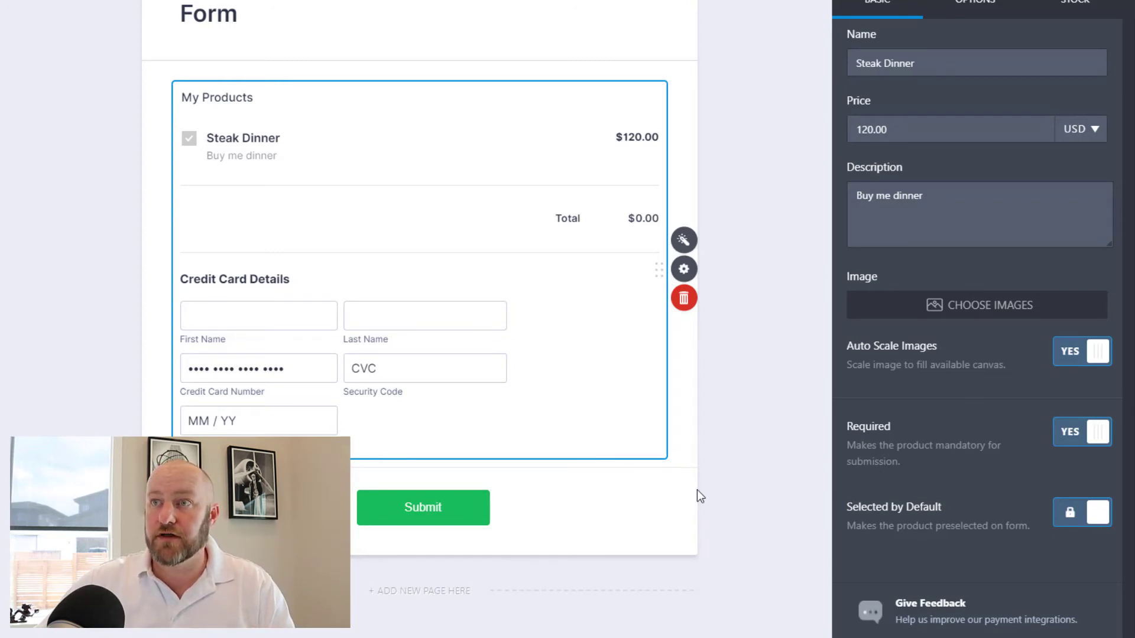
scroll(697, 490, "up", 2)
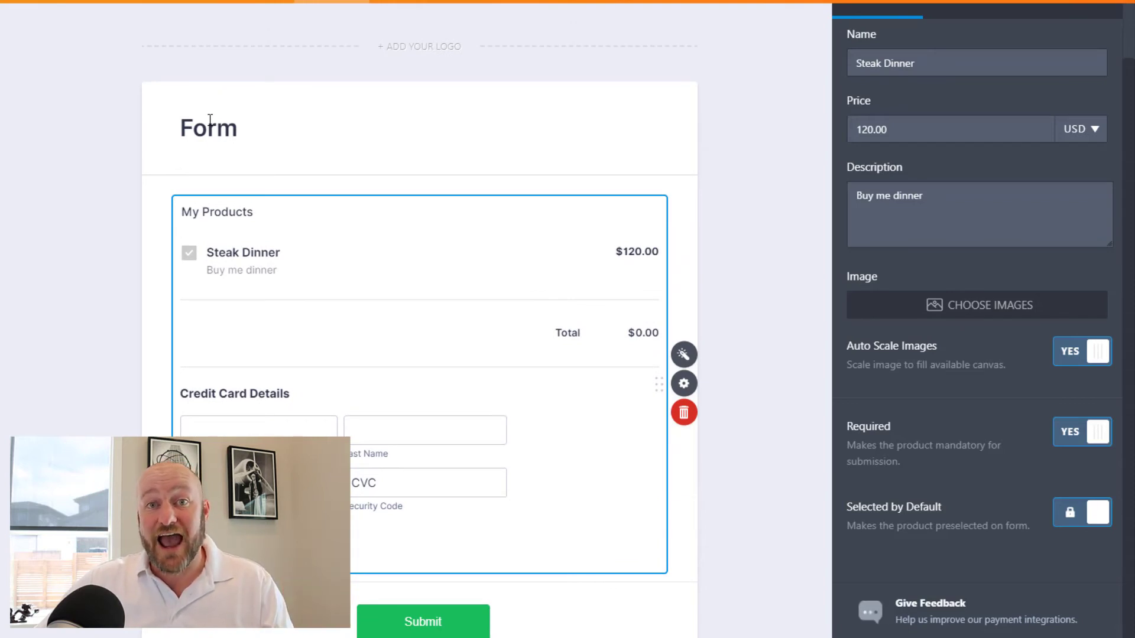
- Retitle the form 'Here's the form to buy me dinner' with subheader 'Just a test'
left_click(209, 120)
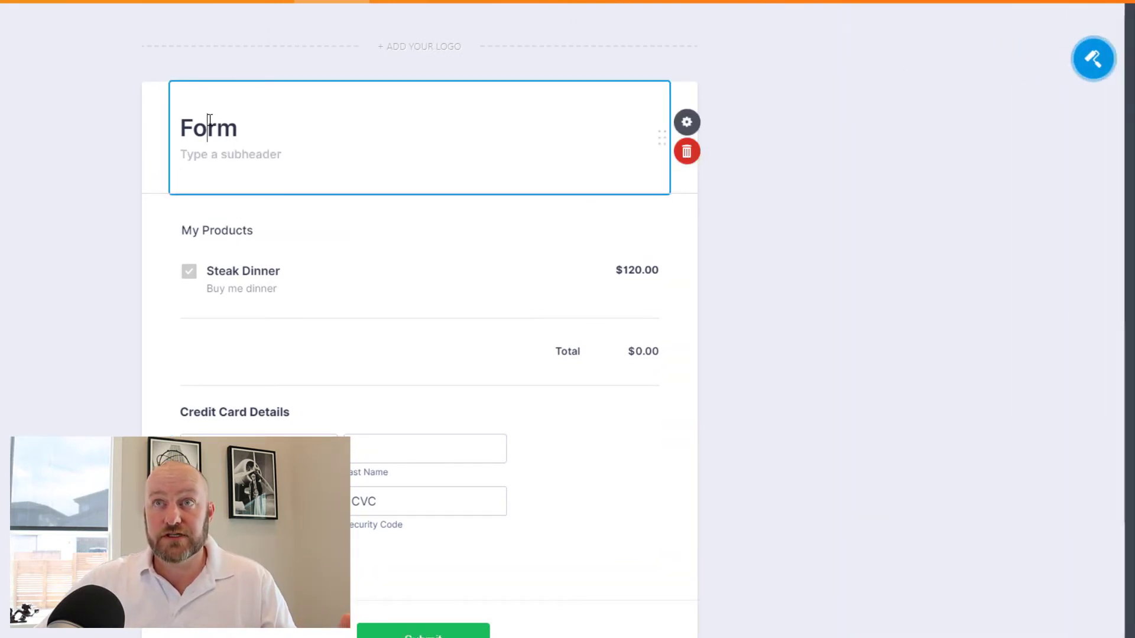
double_click(210, 120)
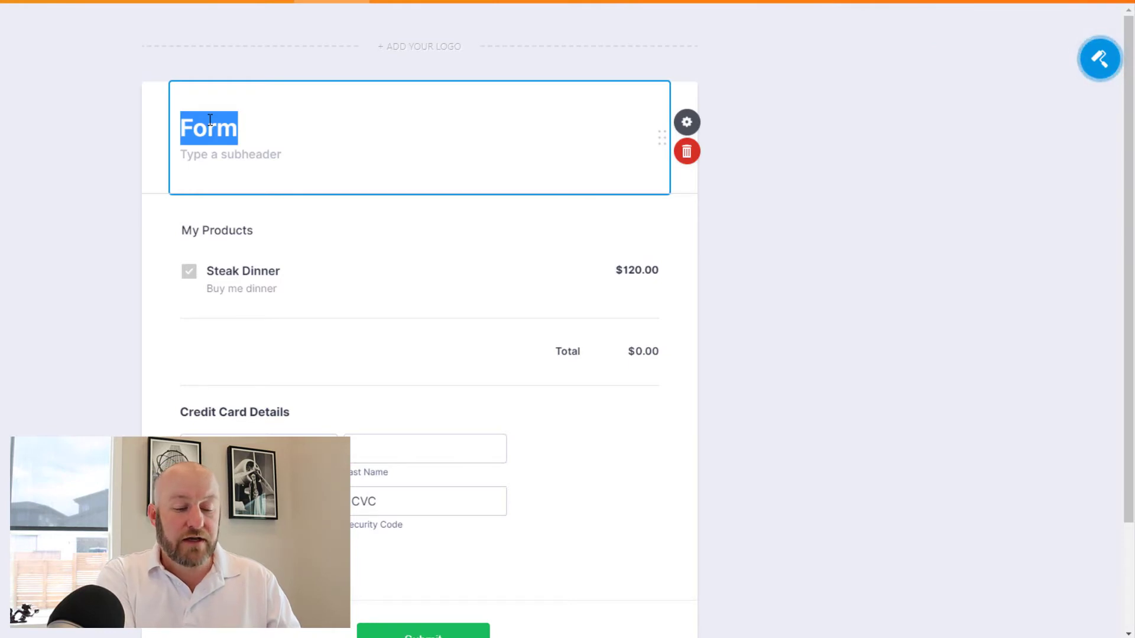
type("Here's the")
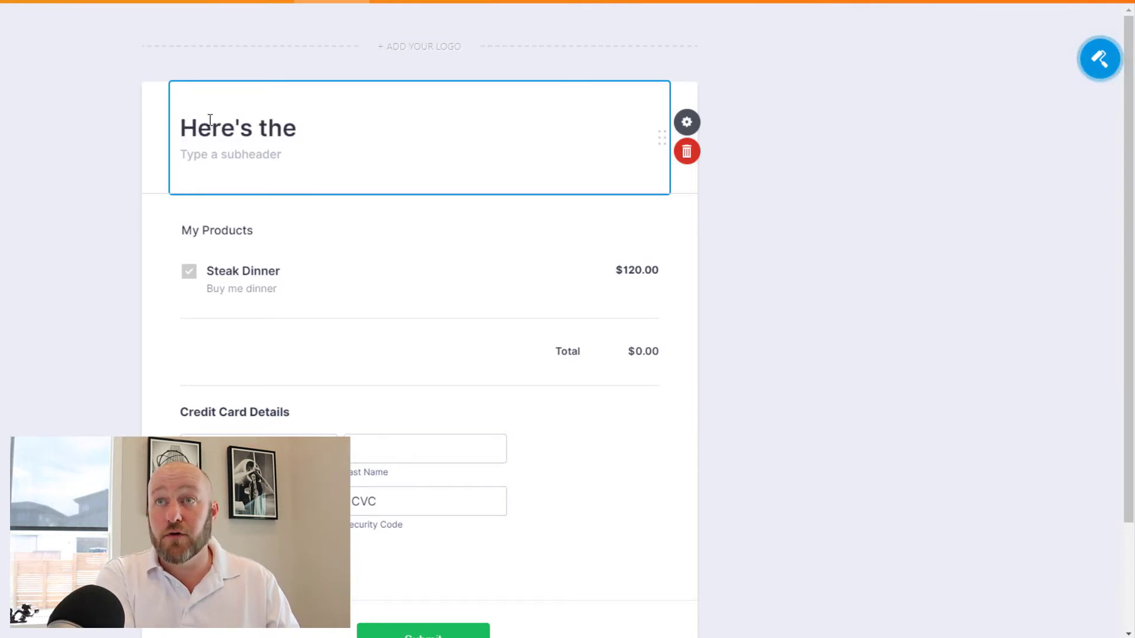
type(" form to b")
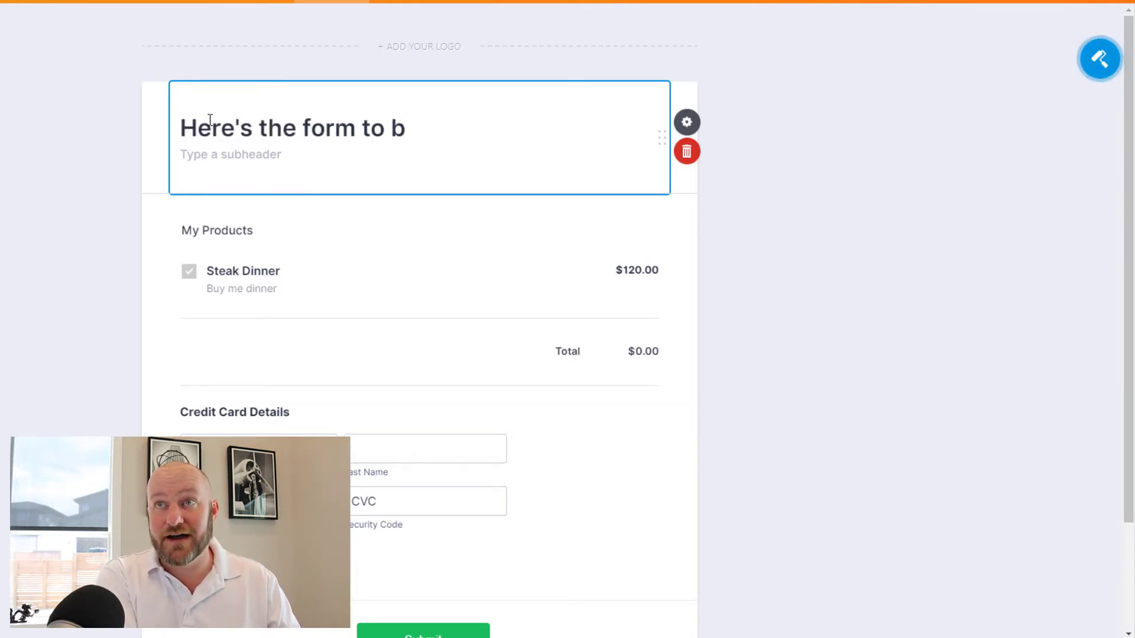
type("uy me dinner ")
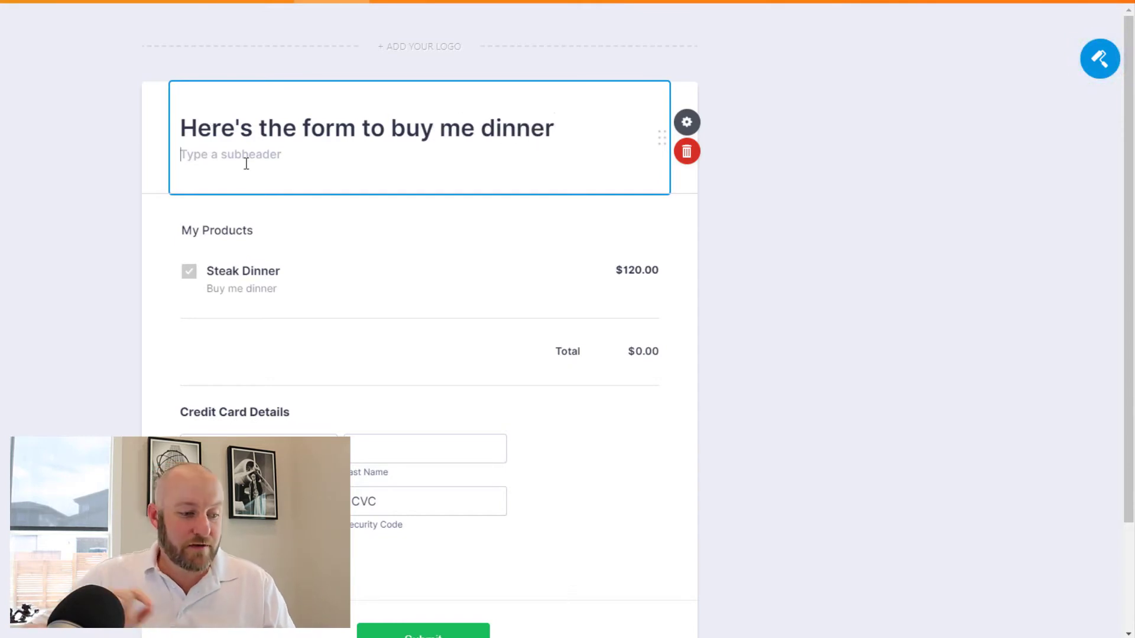
type("Just a test")
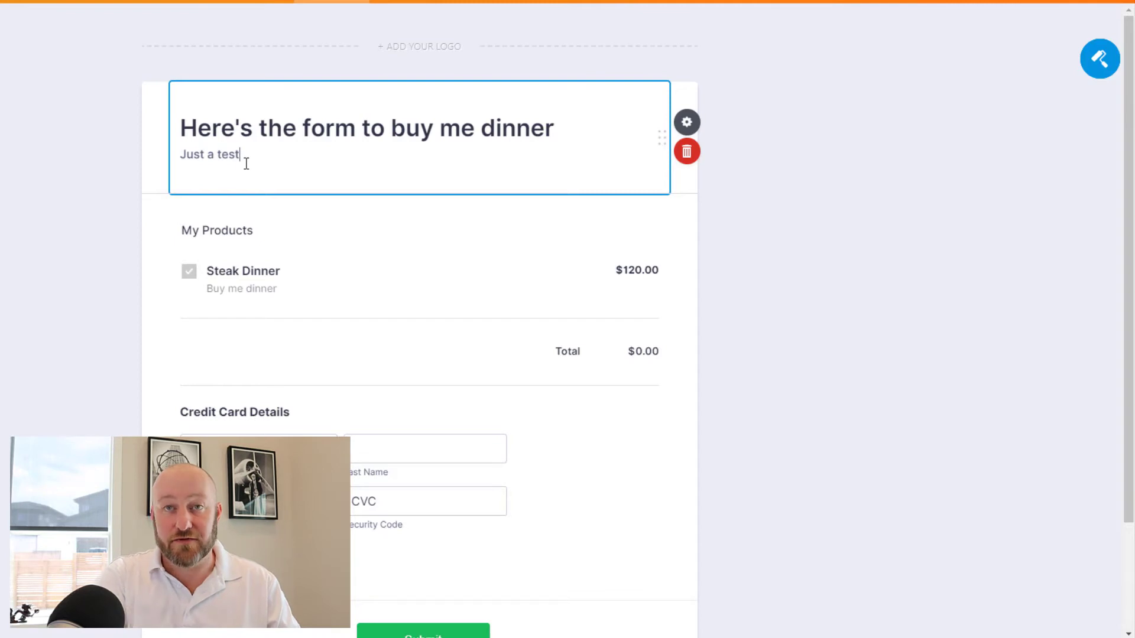
scroll(413, 269, "down", 2)
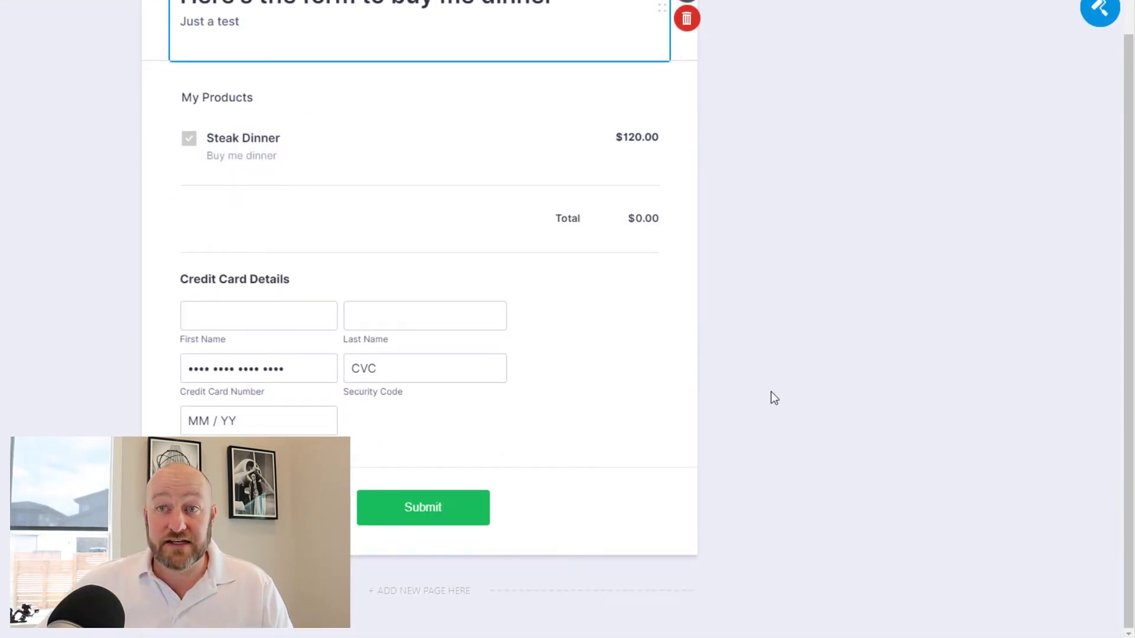
scroll(771, 391, "up", 2)
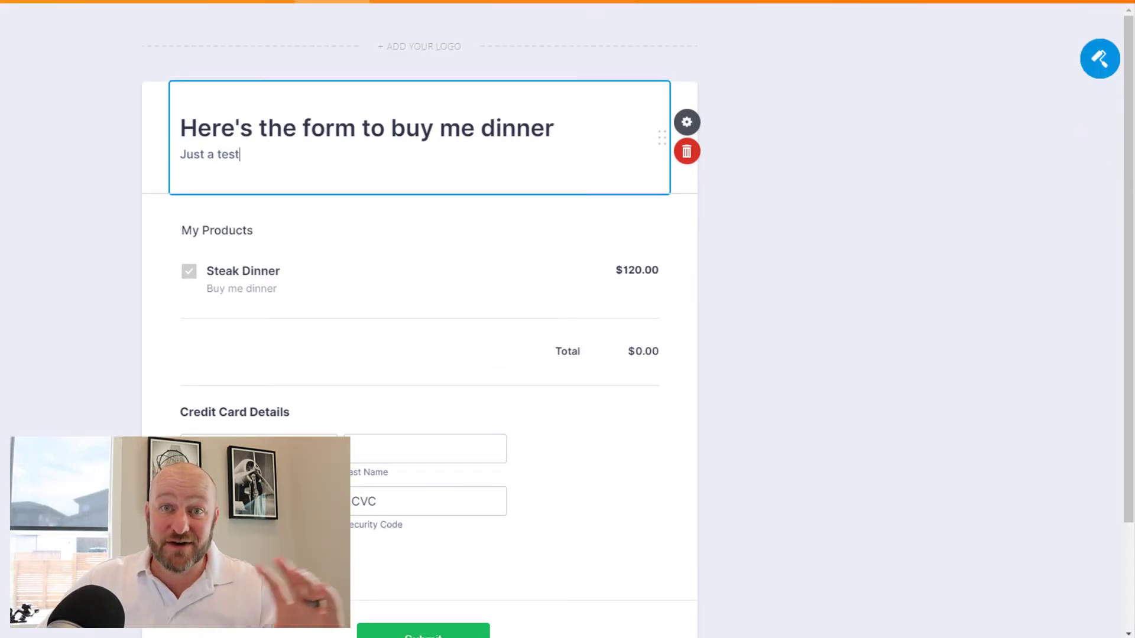
left_click(52, 165)
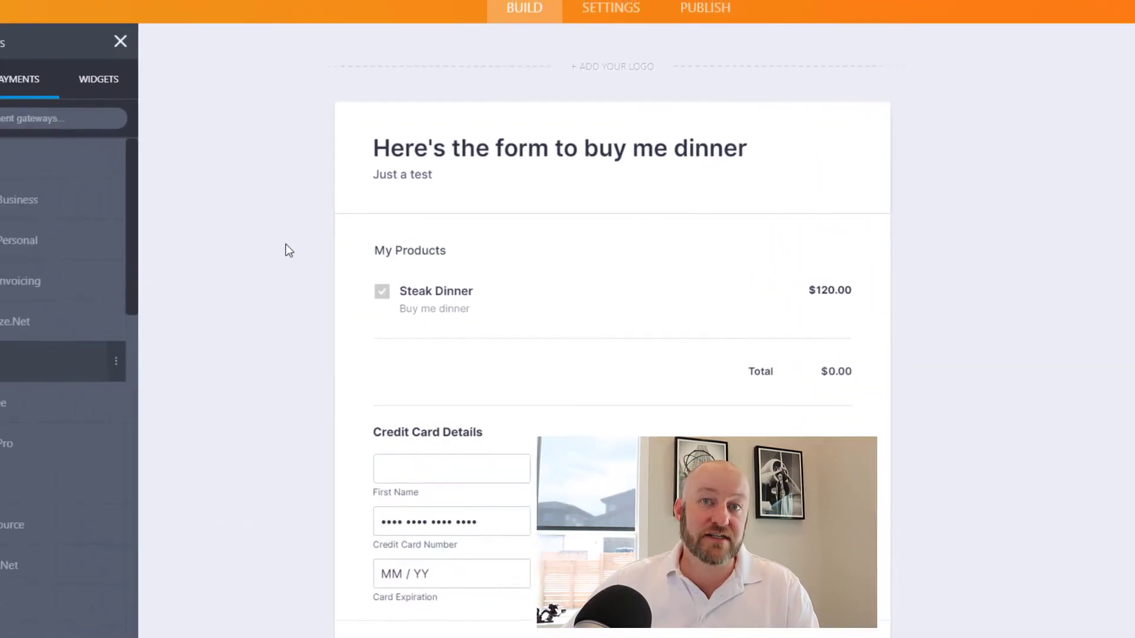
- Add an Email field and relabel it 'Enter your email for your receipt'
scroll(58, 277, "down", 2)
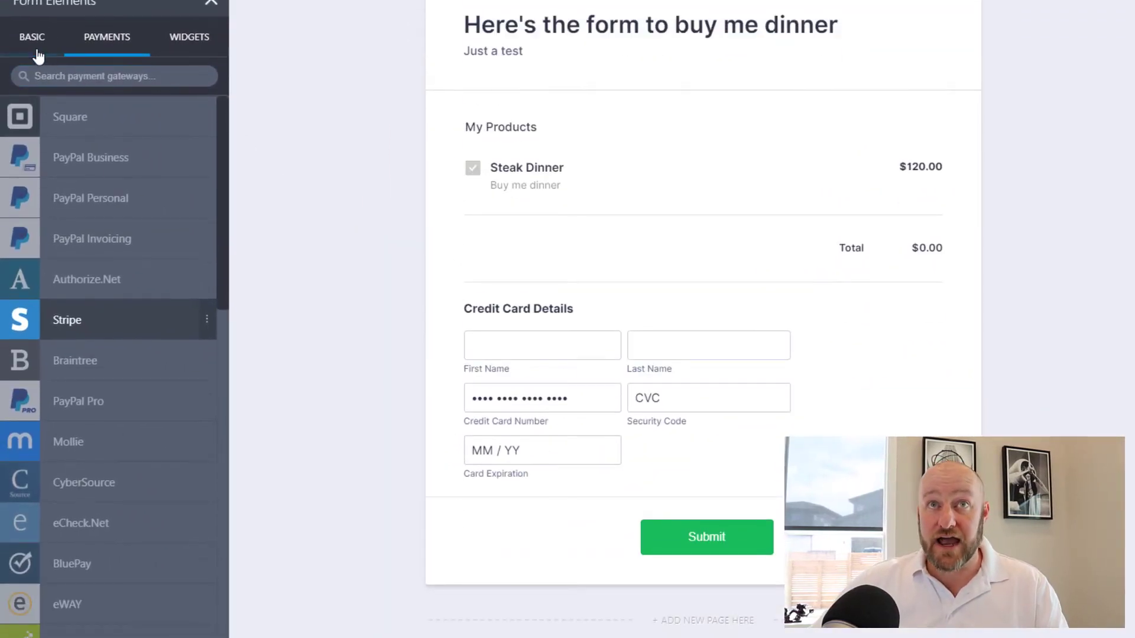
left_click(34, 41)
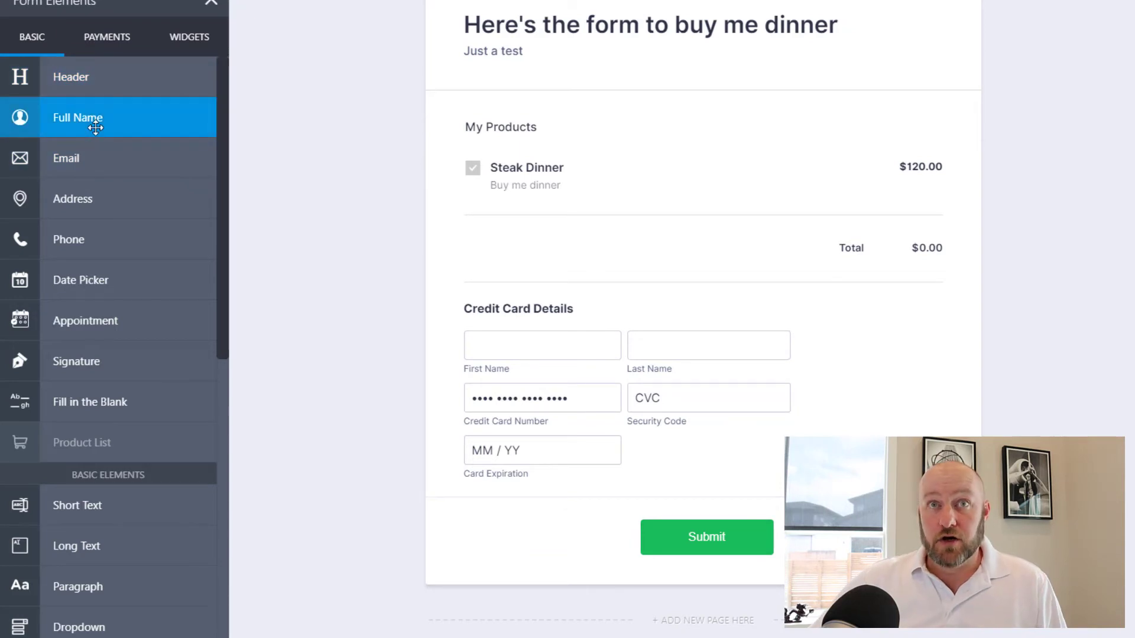
scroll(96, 128, "down", 3)
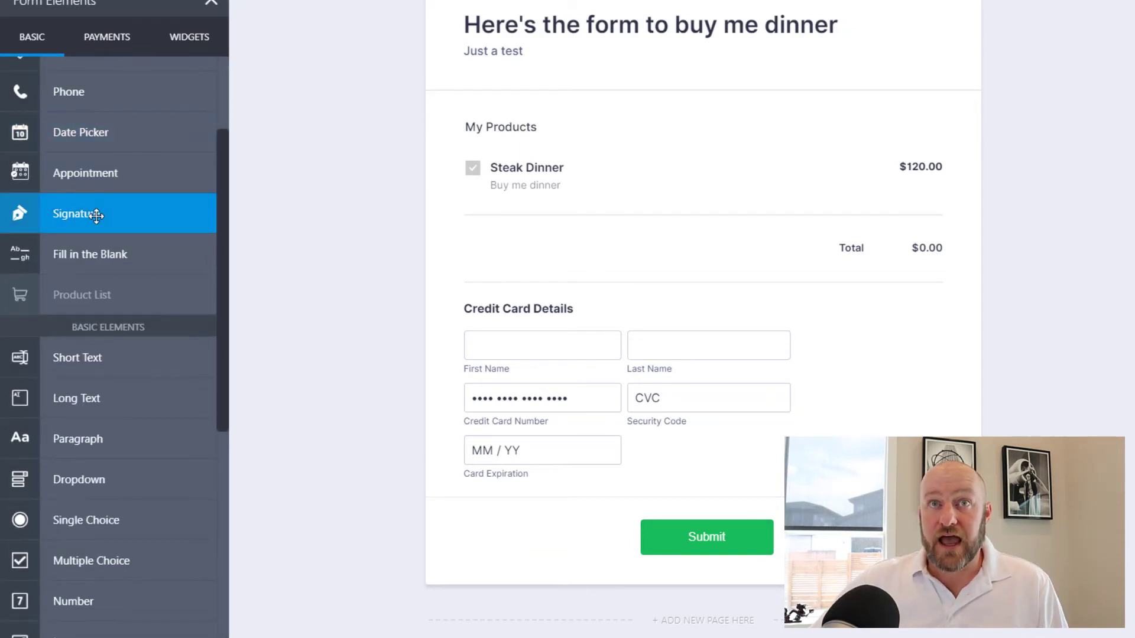
scroll(104, 227, "up", 3)
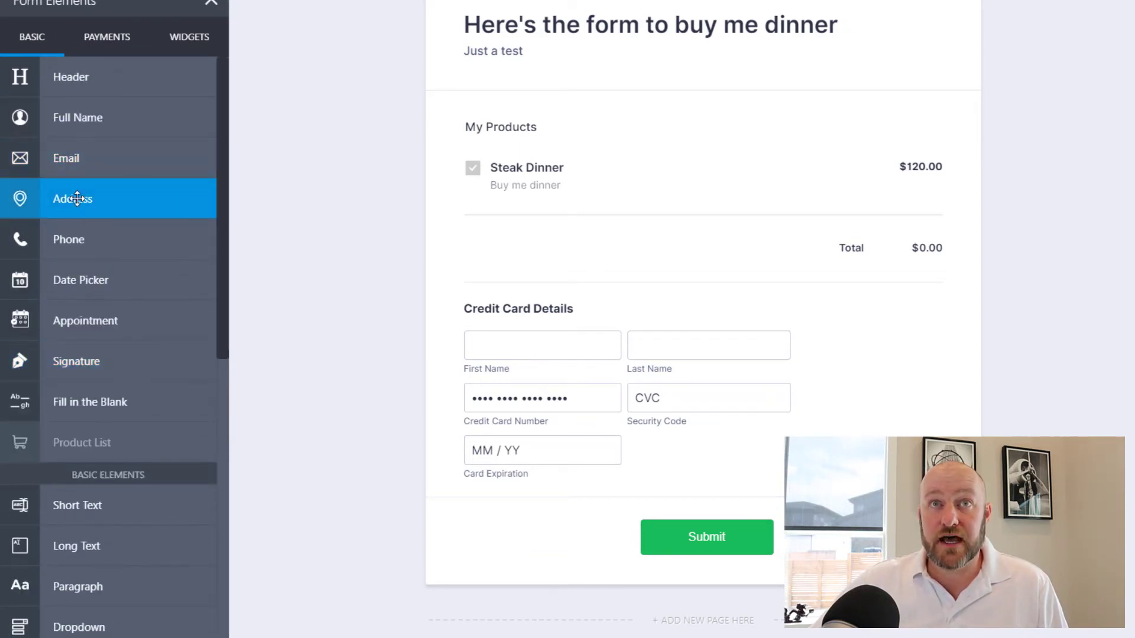
left_click(76, 156)
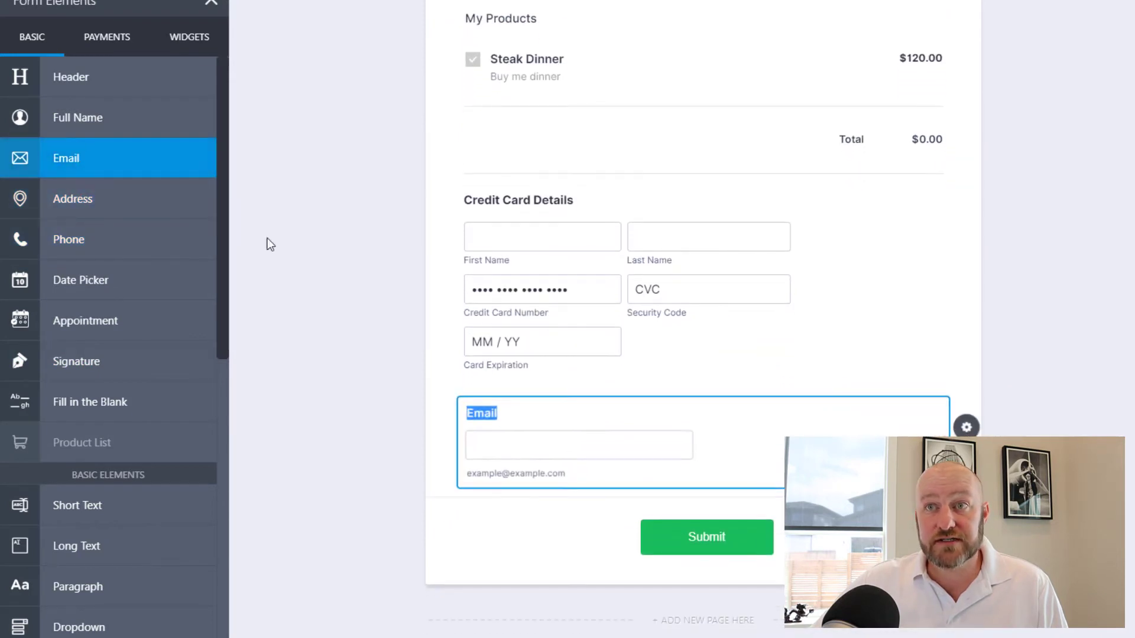
double_click(485, 416)
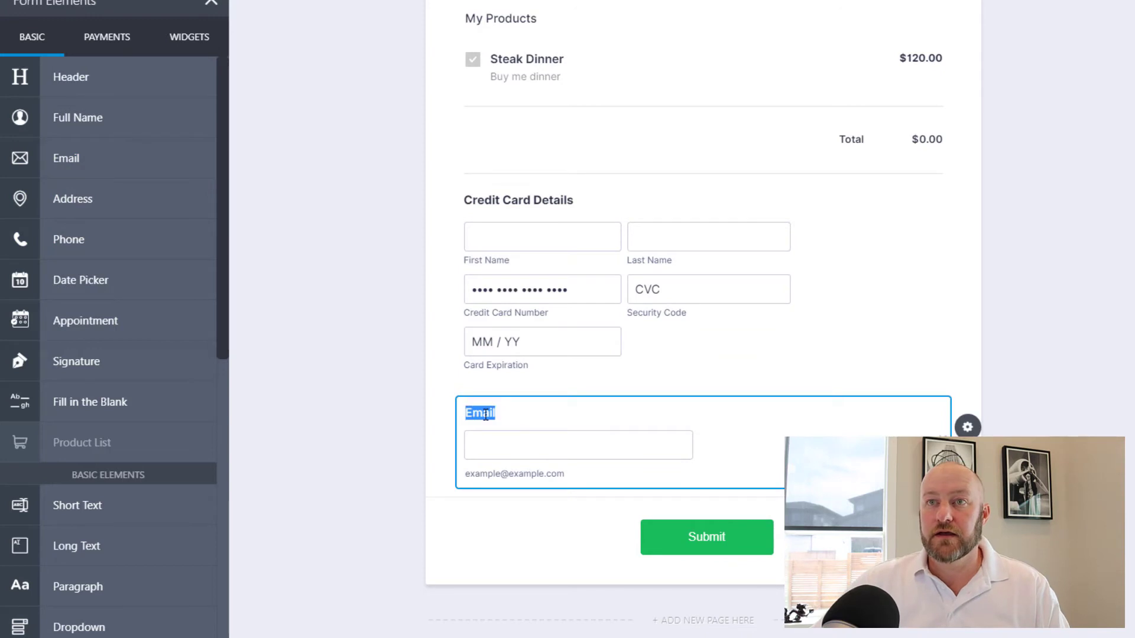
type("Enter you")
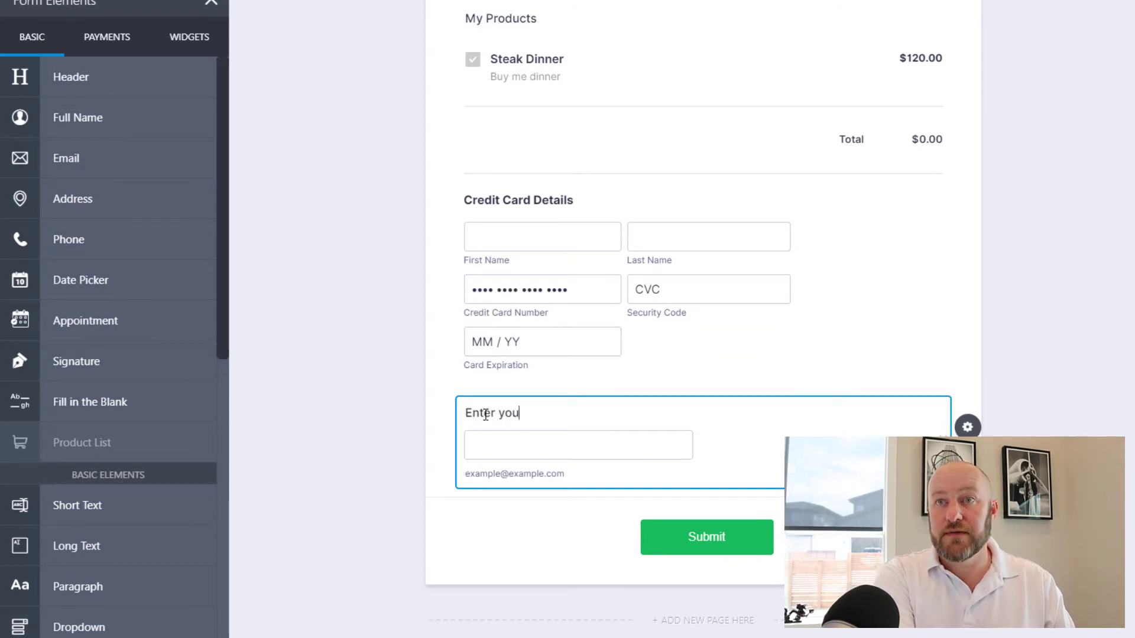
type("r email for your receipt")
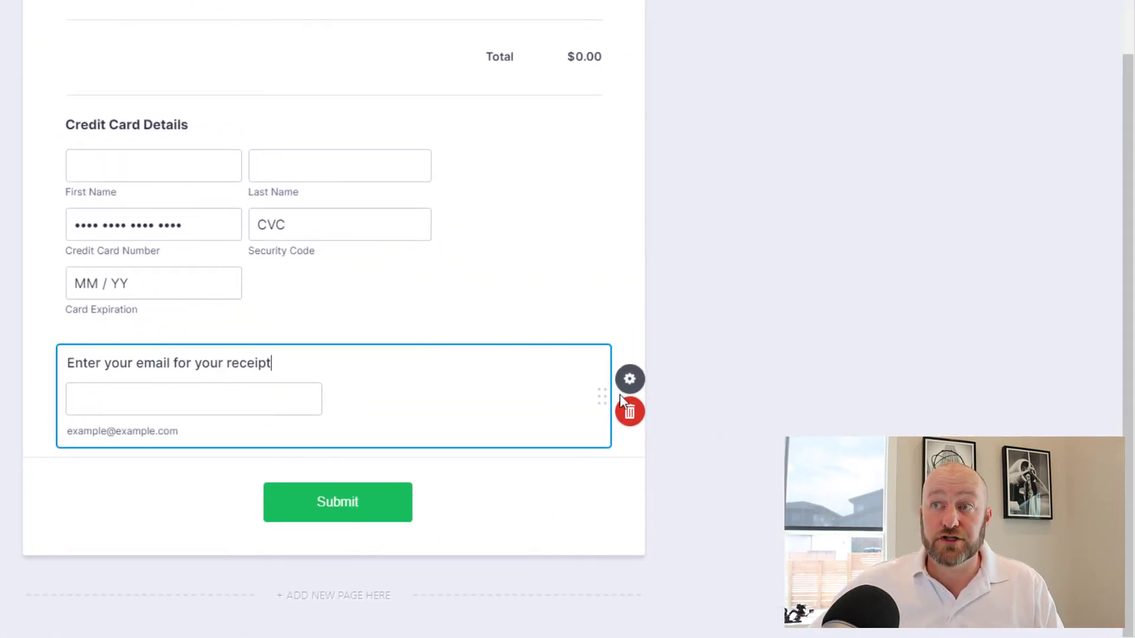
- Turn Required on in the email field's properties
left_click(678, 387)
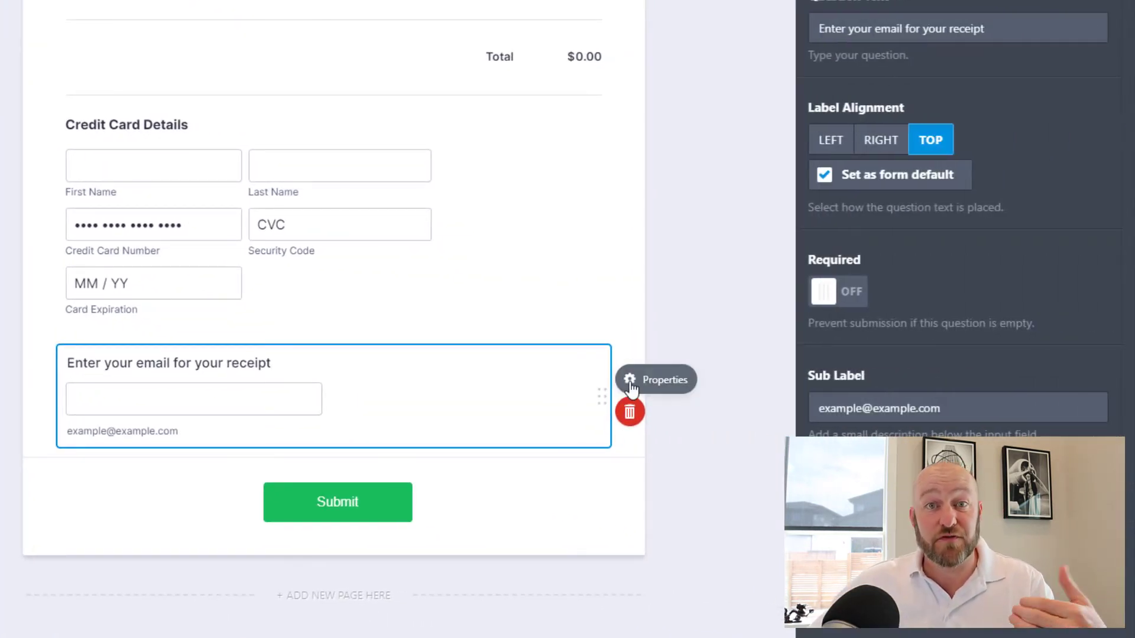
left_click(833, 303)
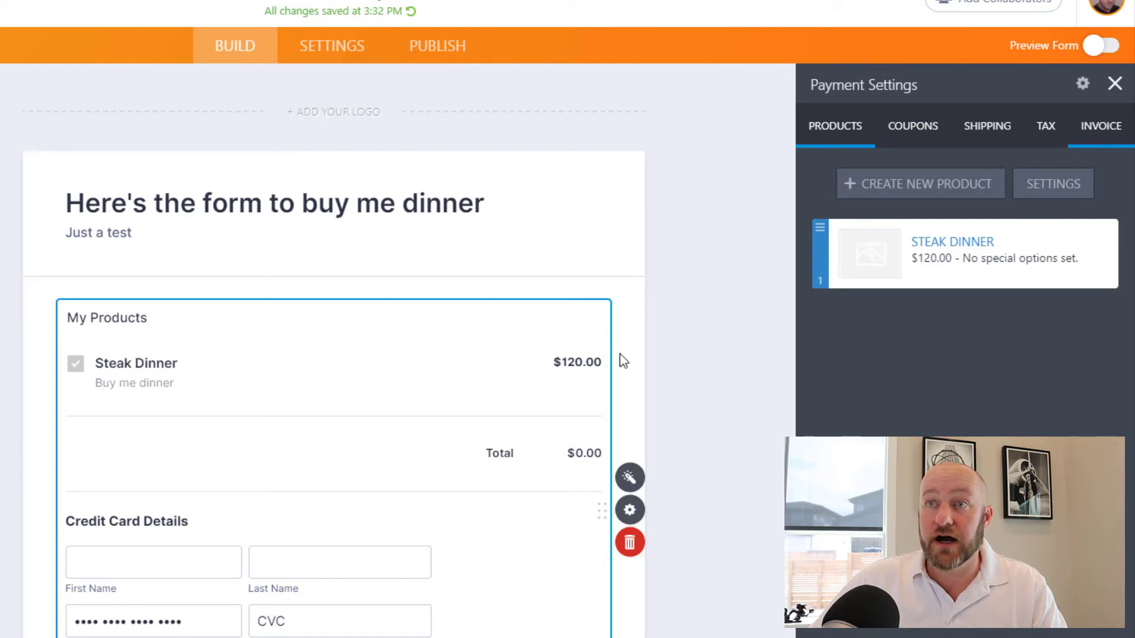
- Scroll the form to check the Test Mode sandbox notice
scroll(278, 479, "down", 3)
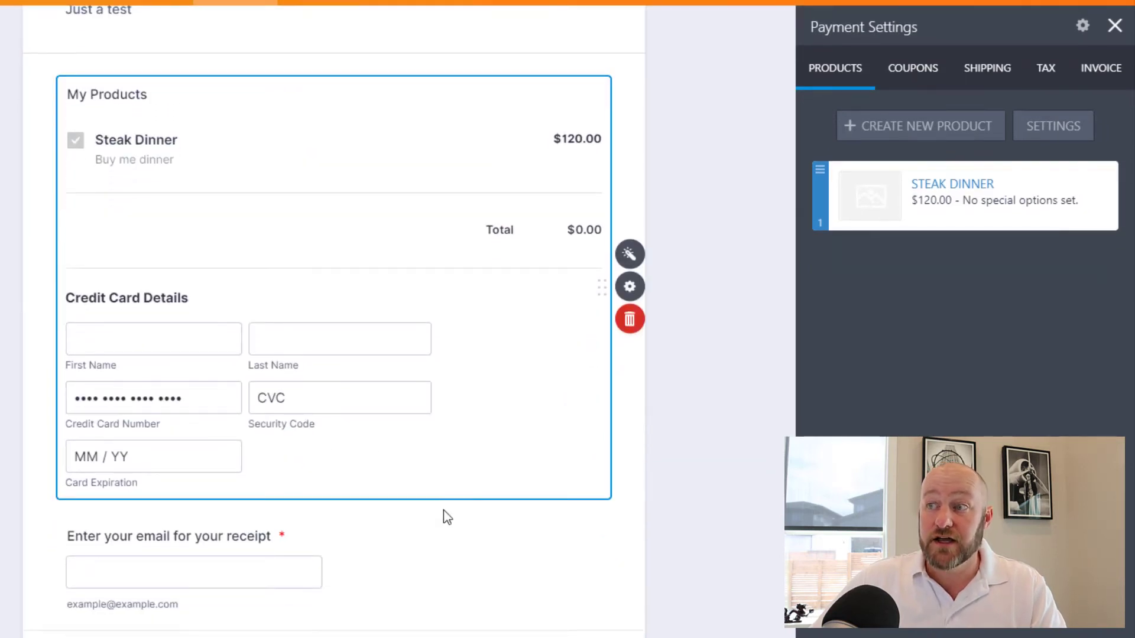
scroll(443, 509, "up", 4)
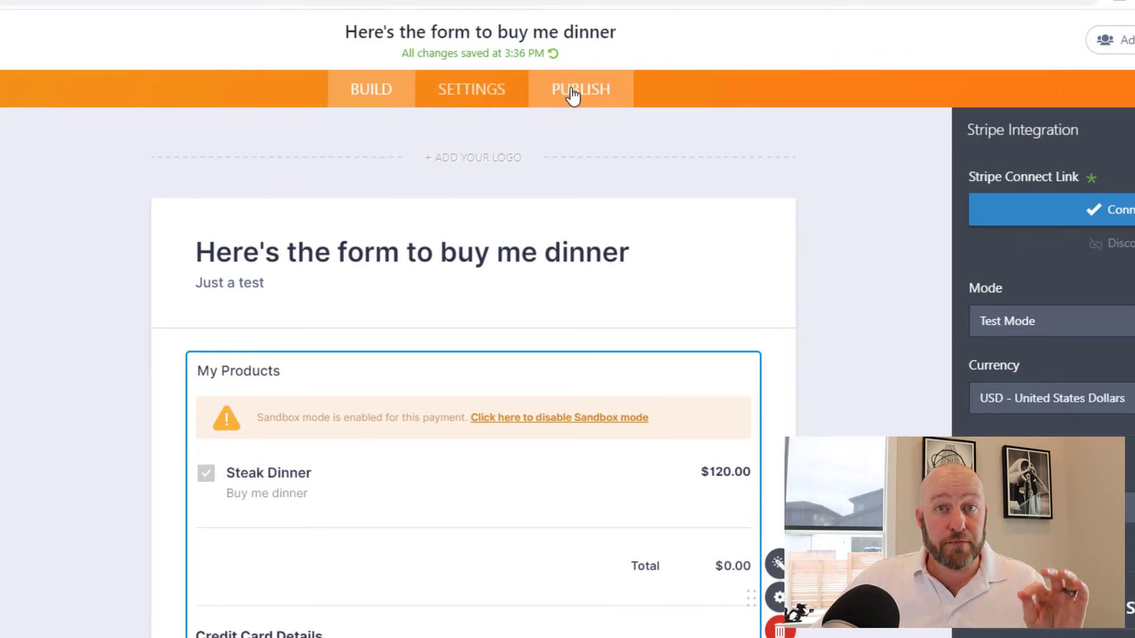
- Publish the form and open its direct link in a new tab
left_click(572, 94)
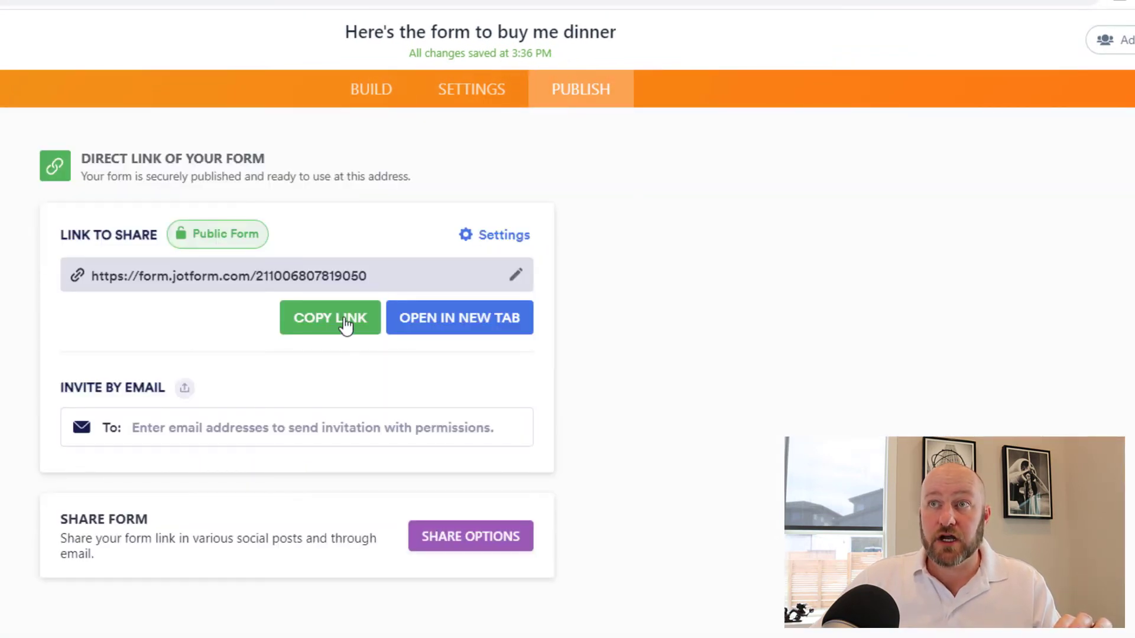
left_click(426, 319)
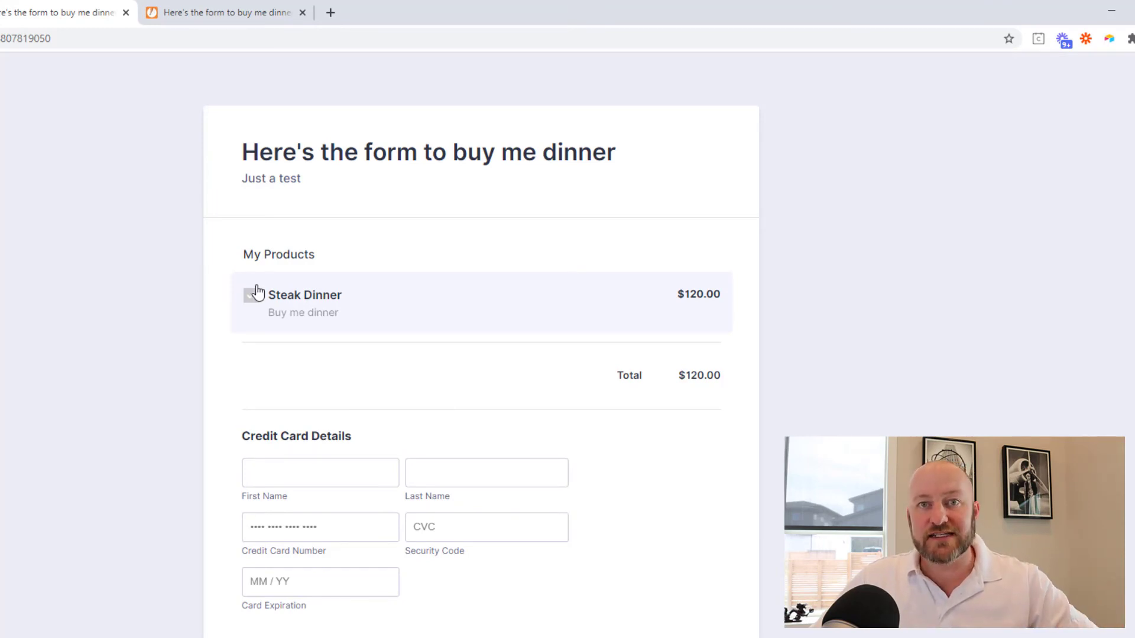
scroll(307, 367, "down", 2)
left_click(307, 367)
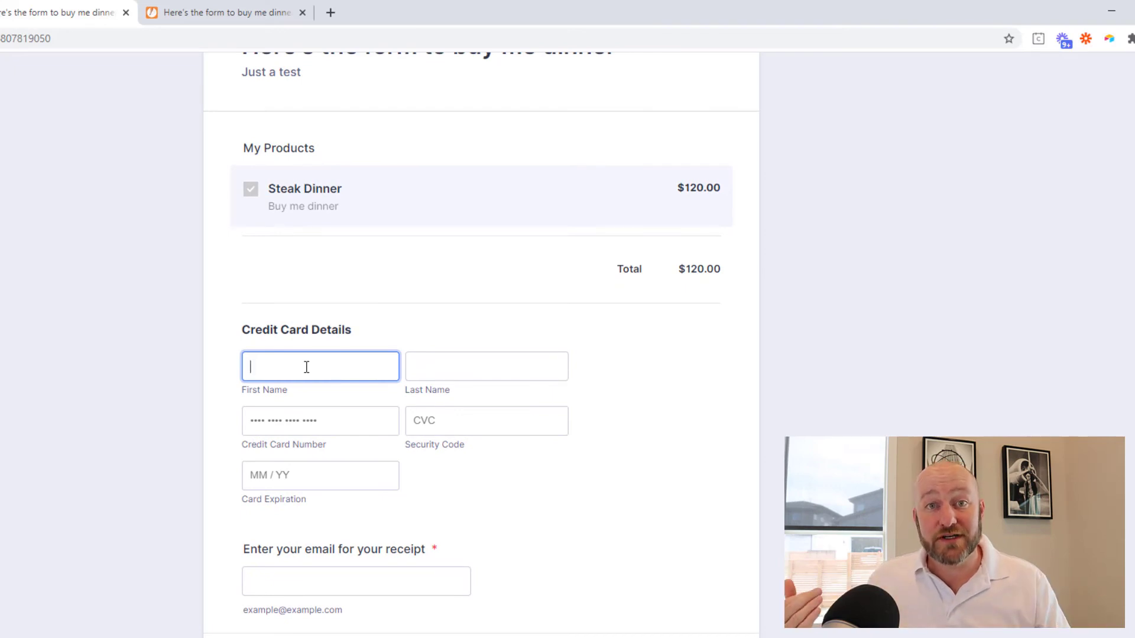
key("Tab")
type("P")
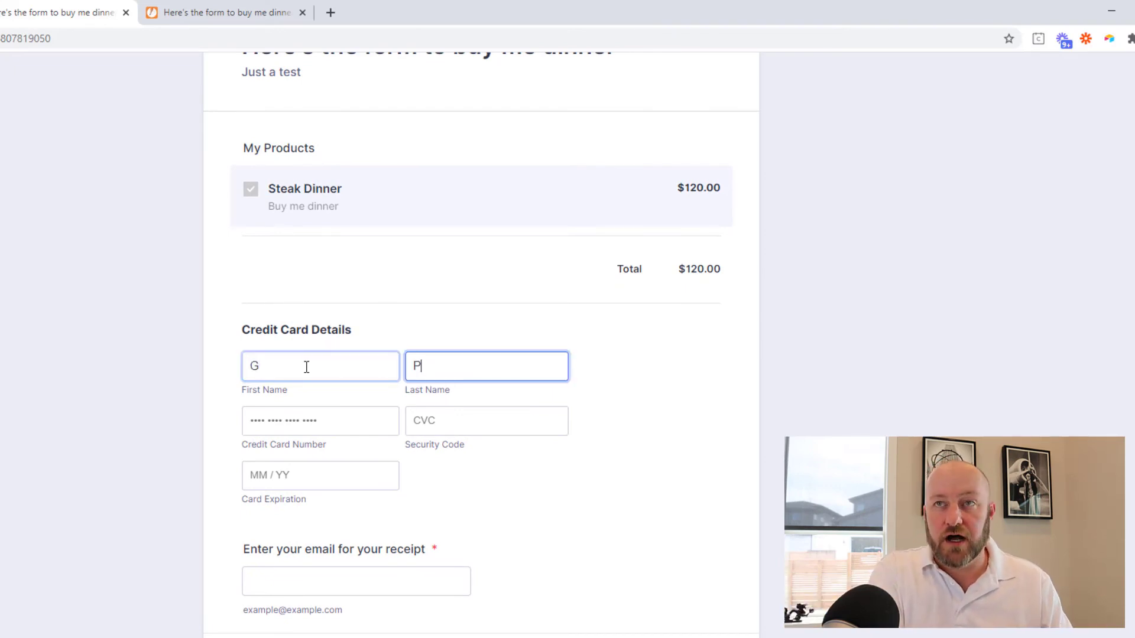
key("Tab")
type("4242")
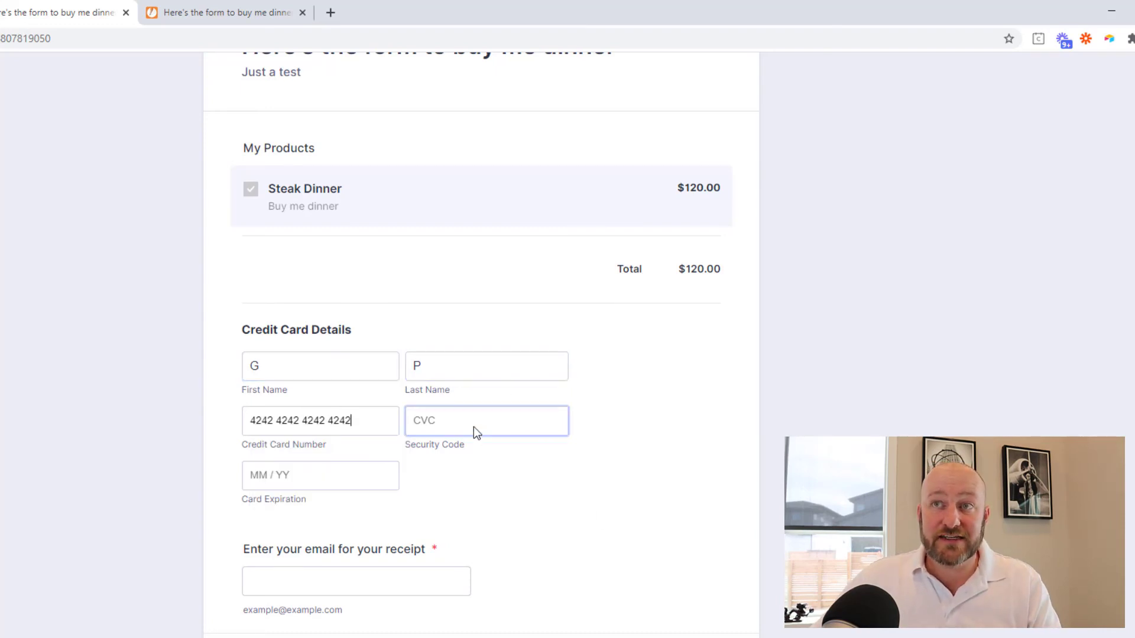
left_click(435, 440)
type("555")
left_click(367, 470)
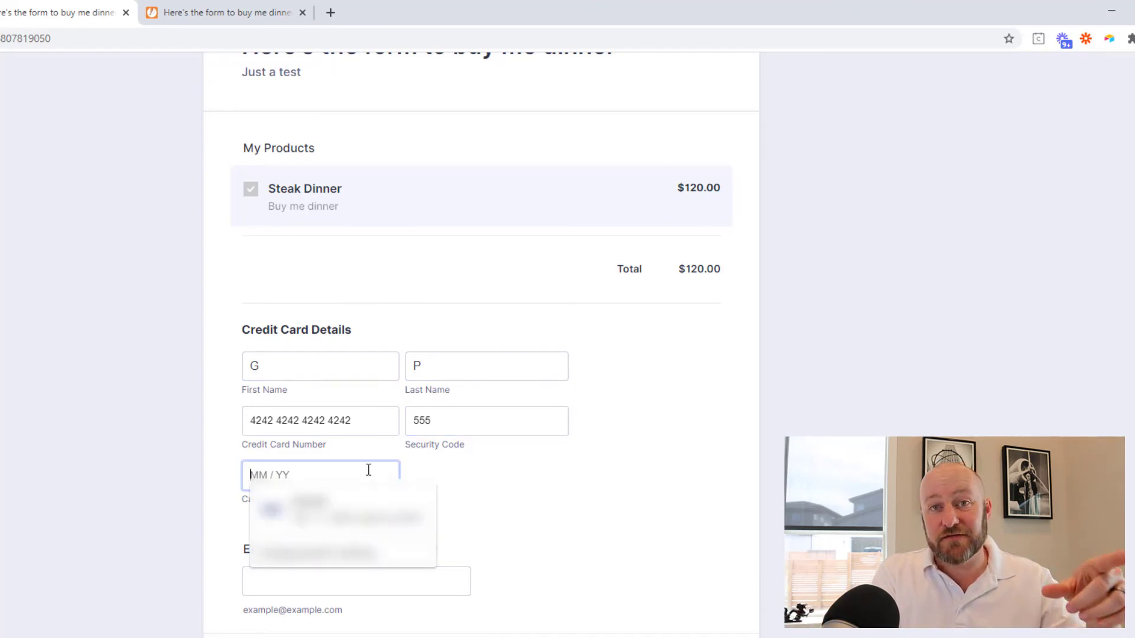
type("05 / 22")
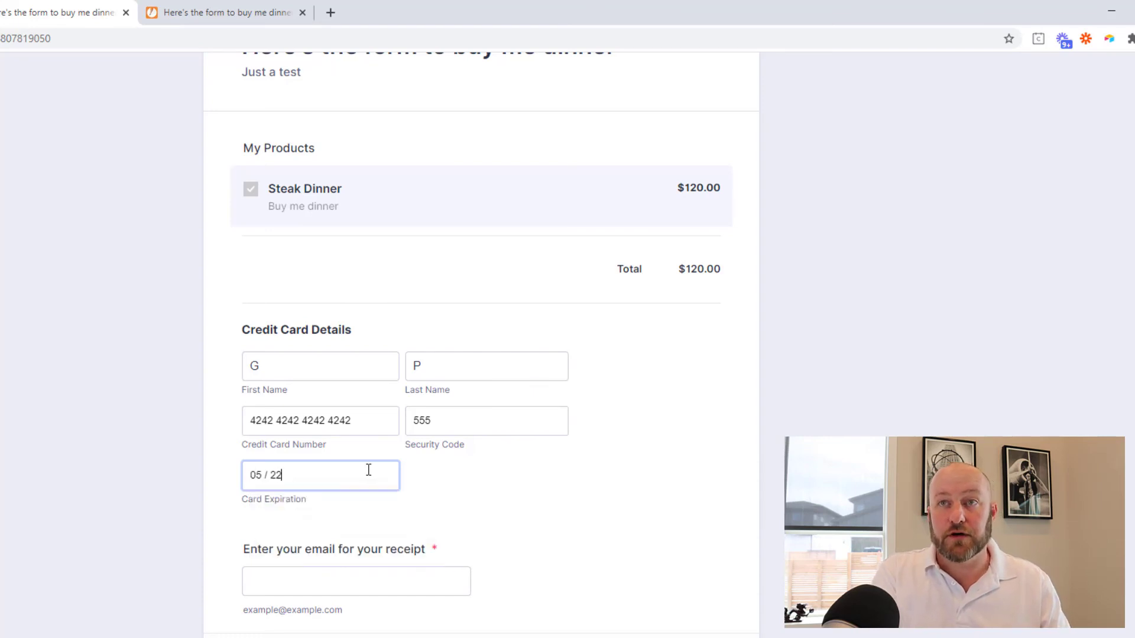
left_click(369, 573)
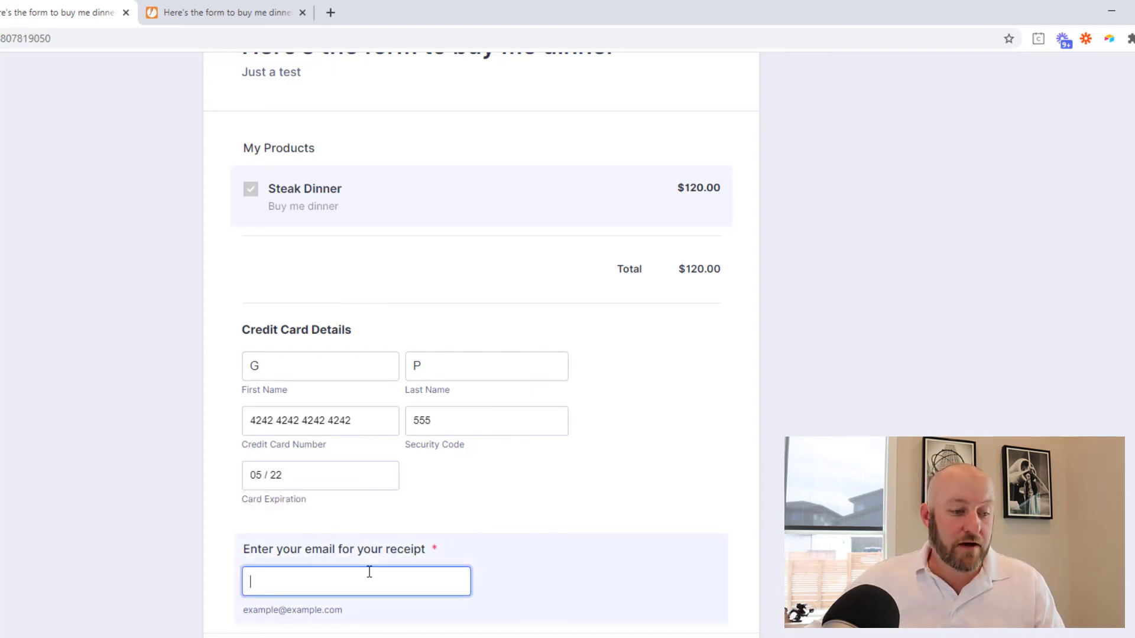
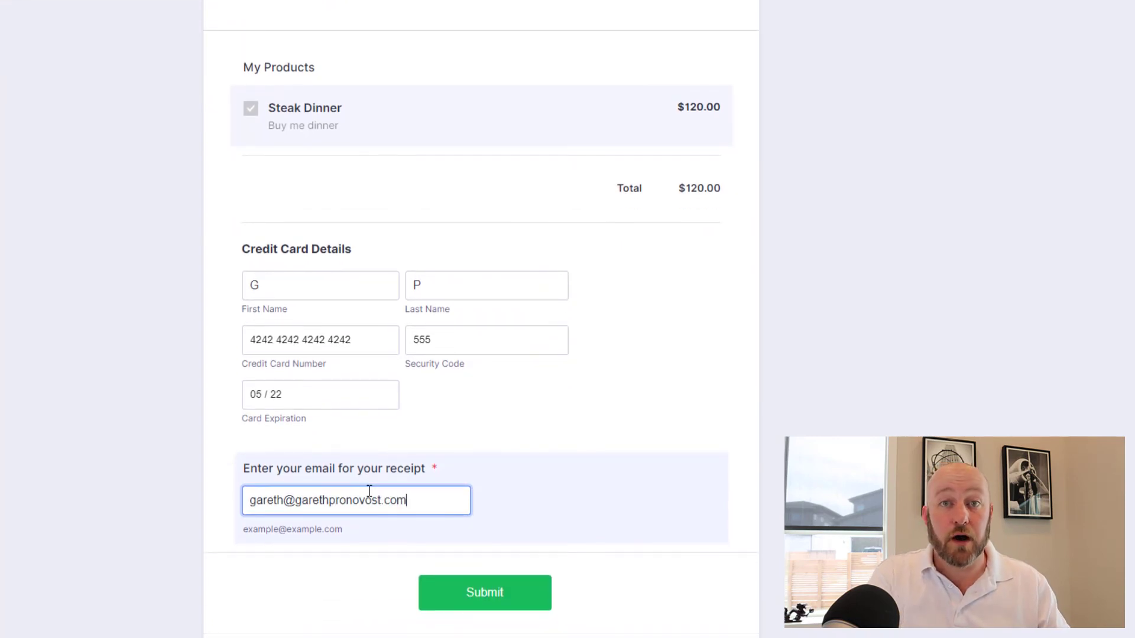
- Submit the filled-in Steak Dinner test order from the live form
left_click(499, 611)
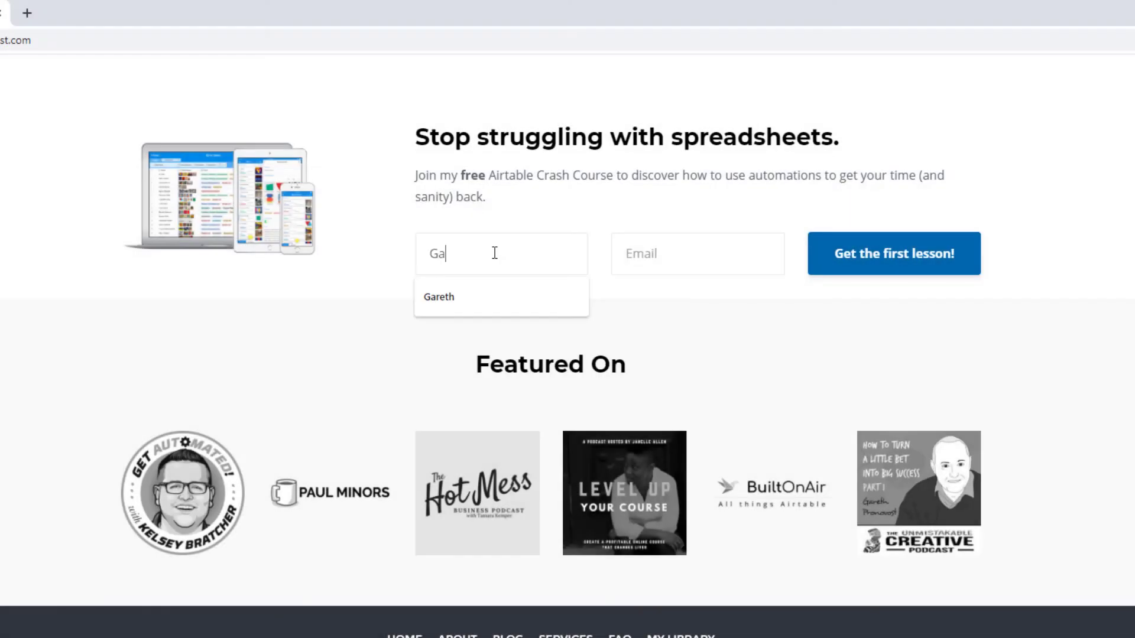
- Fill the Airtable Crash Course signup with first name and autocompleted email, then browse the consulting options
type("reth")
key("Tab")
type("gar")
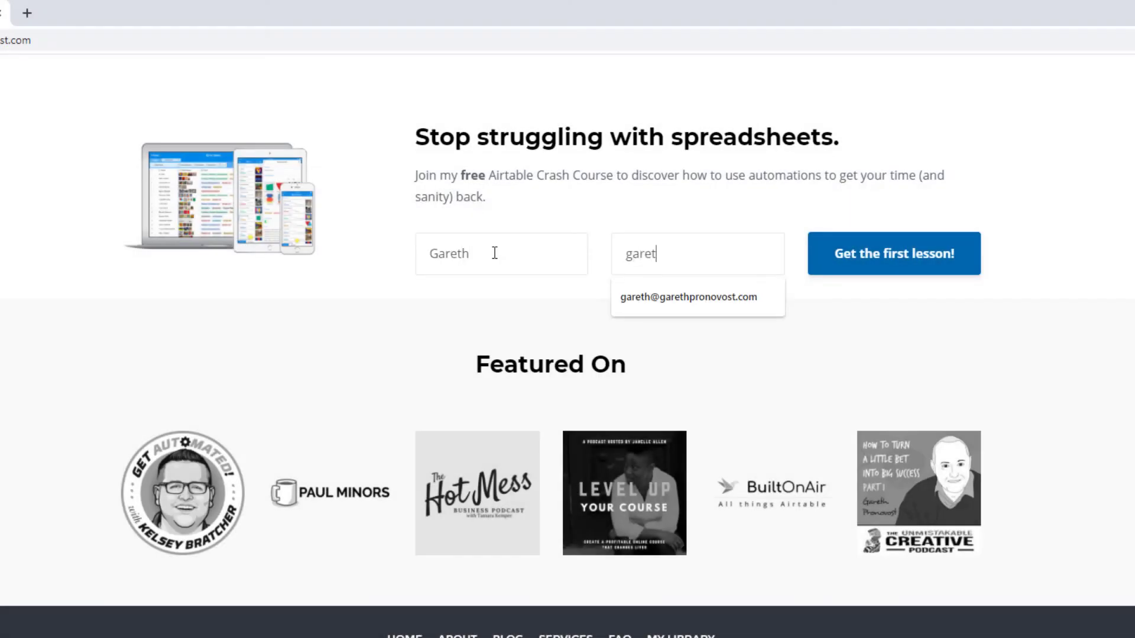
type("et")
key("Down")
key("Return")
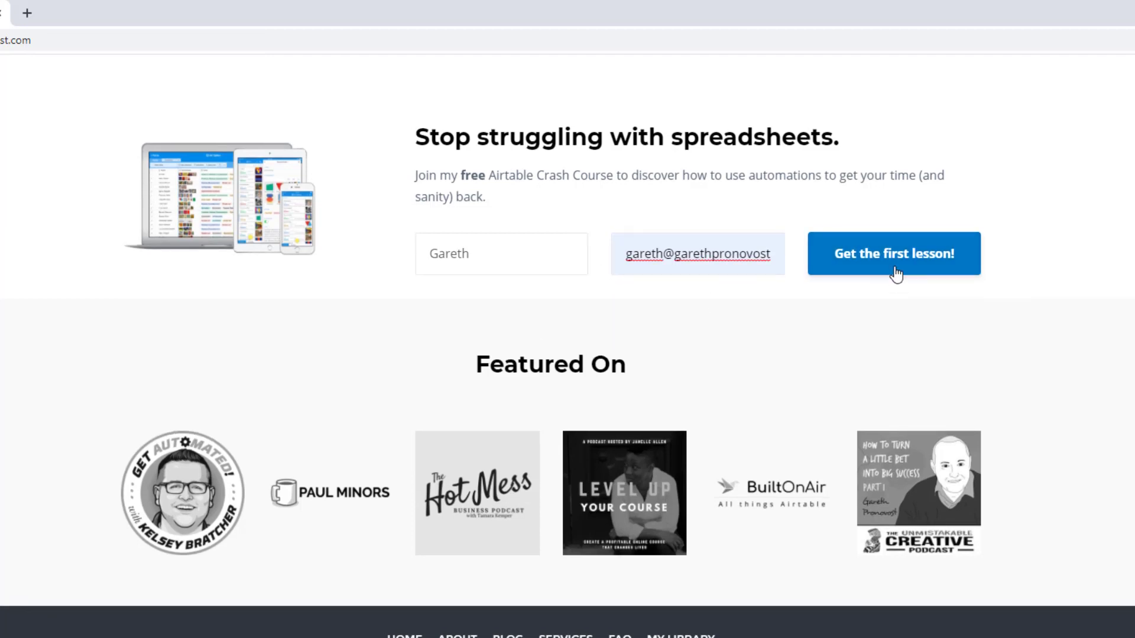
scroll(895, 276, "up", 20)
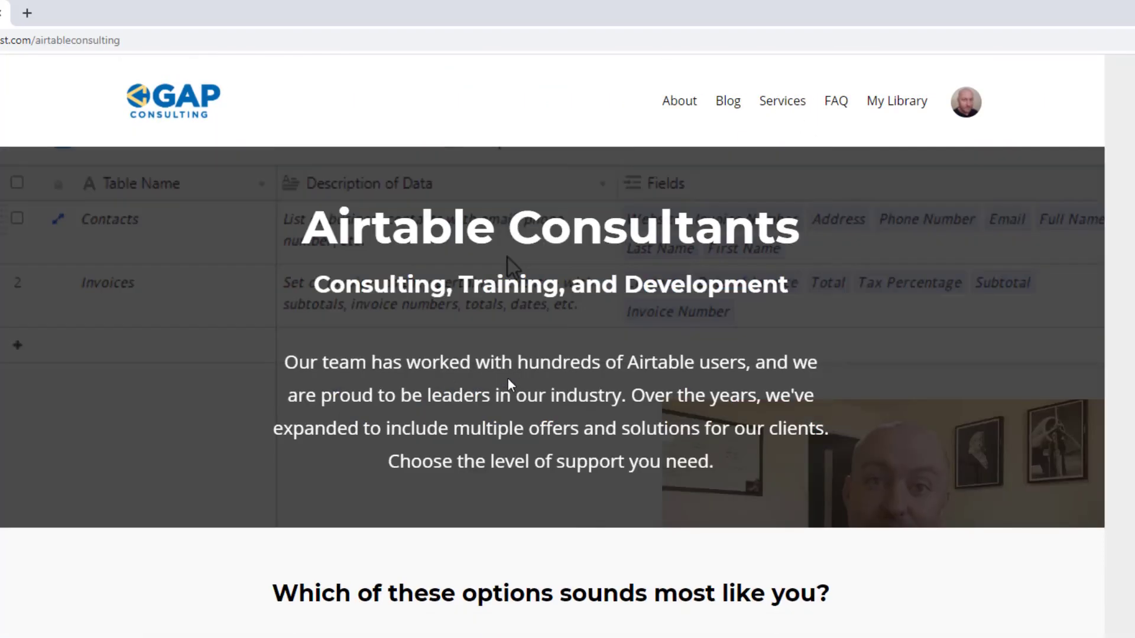
scroll(420, 403, "down", 10)
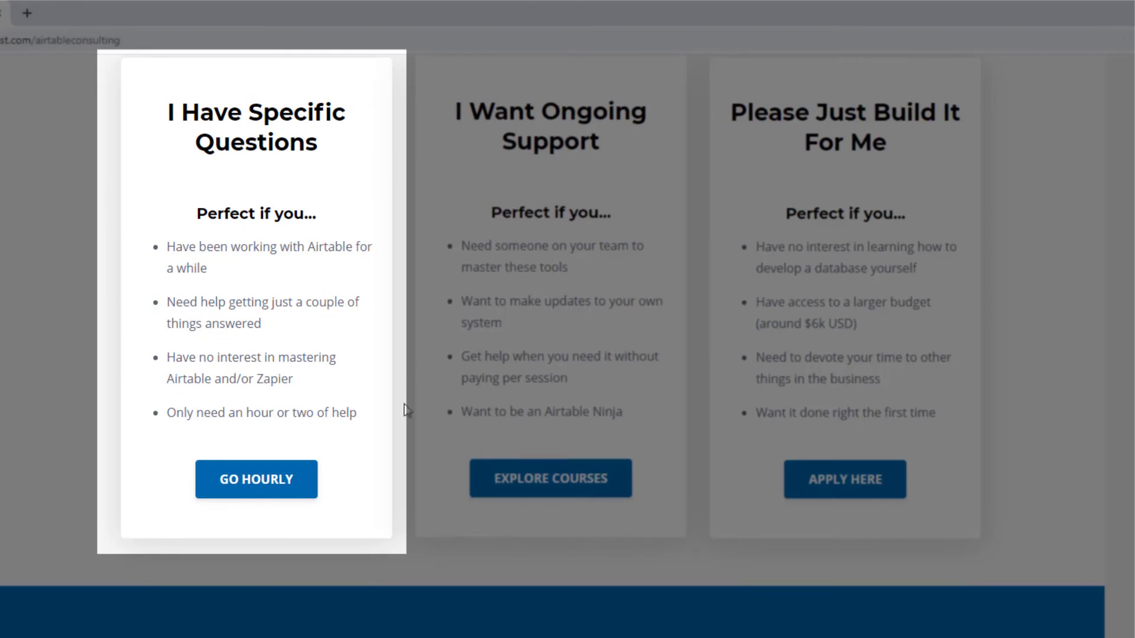